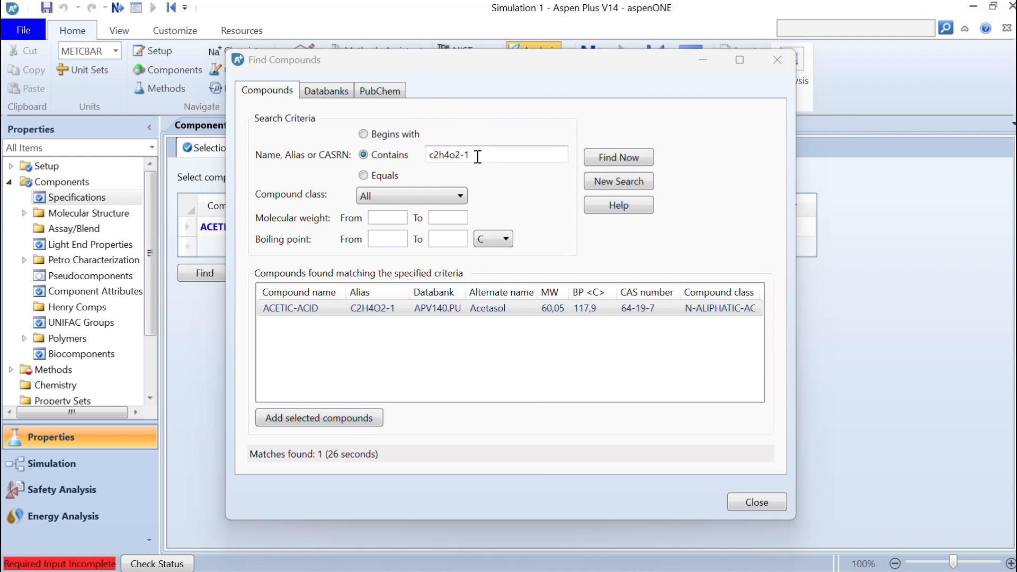
# - Search the compounds for alias c2h6o-2 and add ETHANOL to the component list without replacing acetic acid
pyautogui.moveTo(478, 156); pyautogui.dragTo(449, 157)
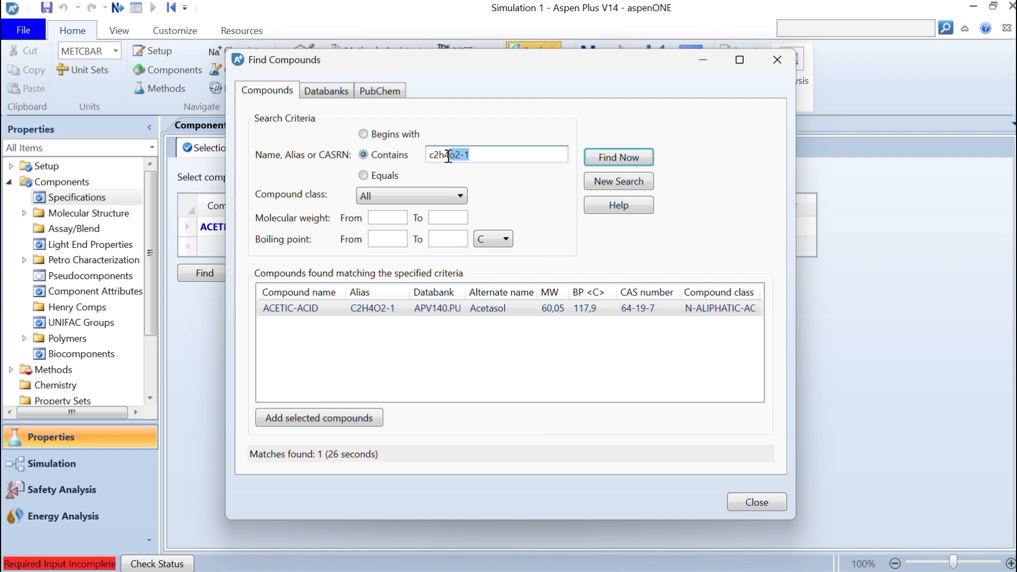
pyautogui.press('BackSpace')
pyautogui.press('Return')
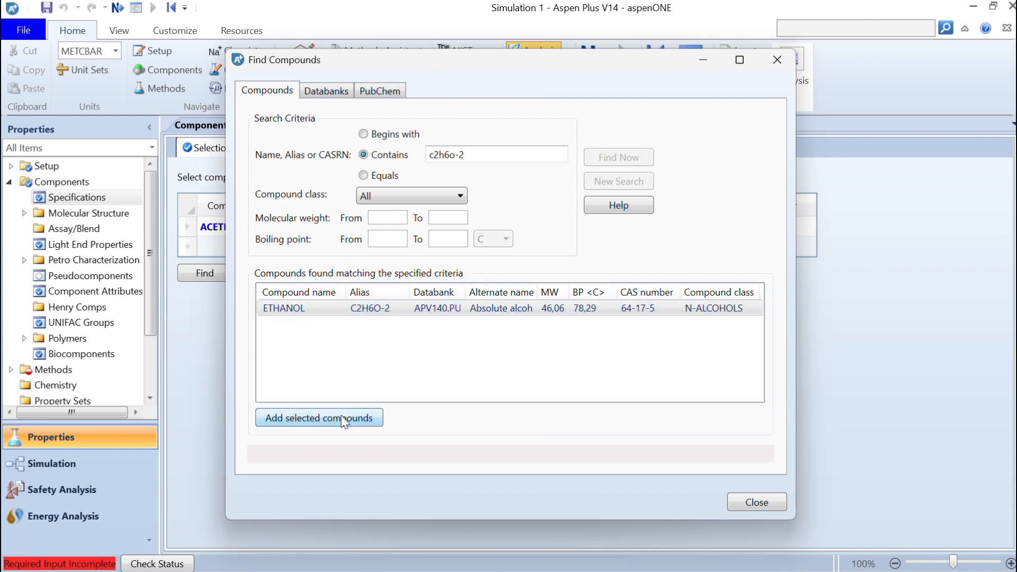
pyautogui.click(343, 419)
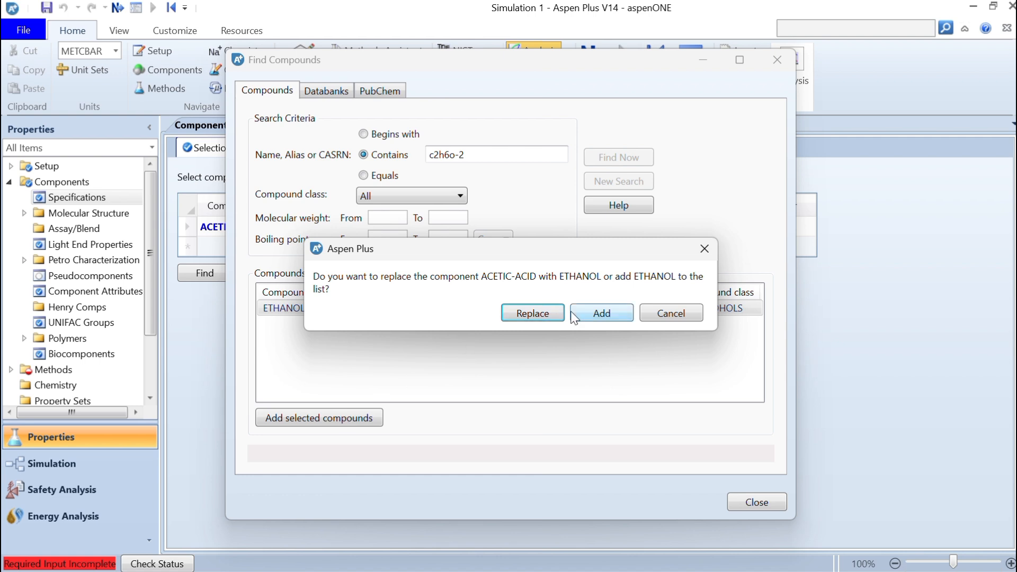
pyautogui.click(600, 315)
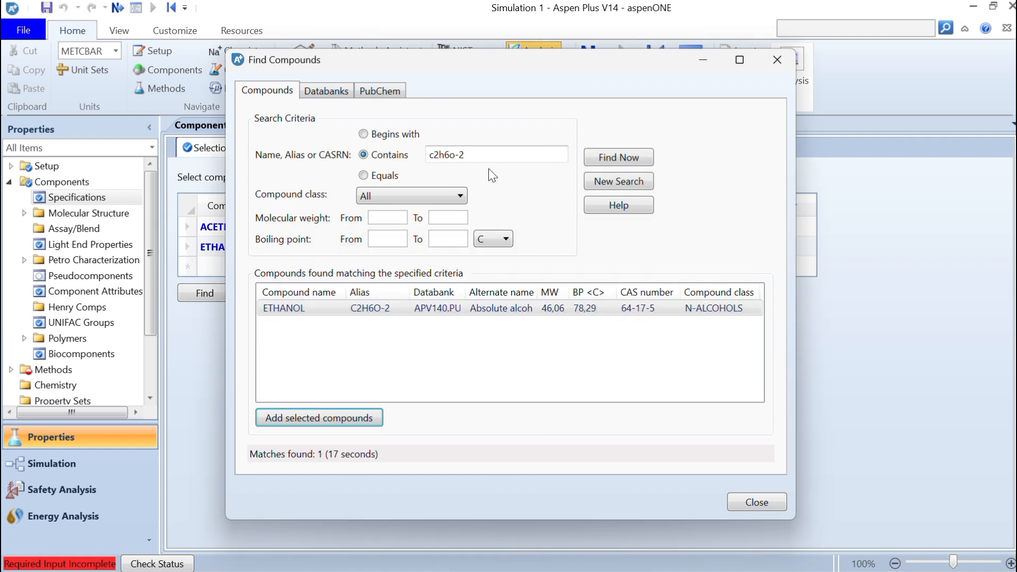
# - Search the compounds for alias c4h8o2-3, add ETHYL-ACETATE to the component list, and close the compound search
pyautogui.moveTo(466, 155); pyautogui.dragTo(436, 158)
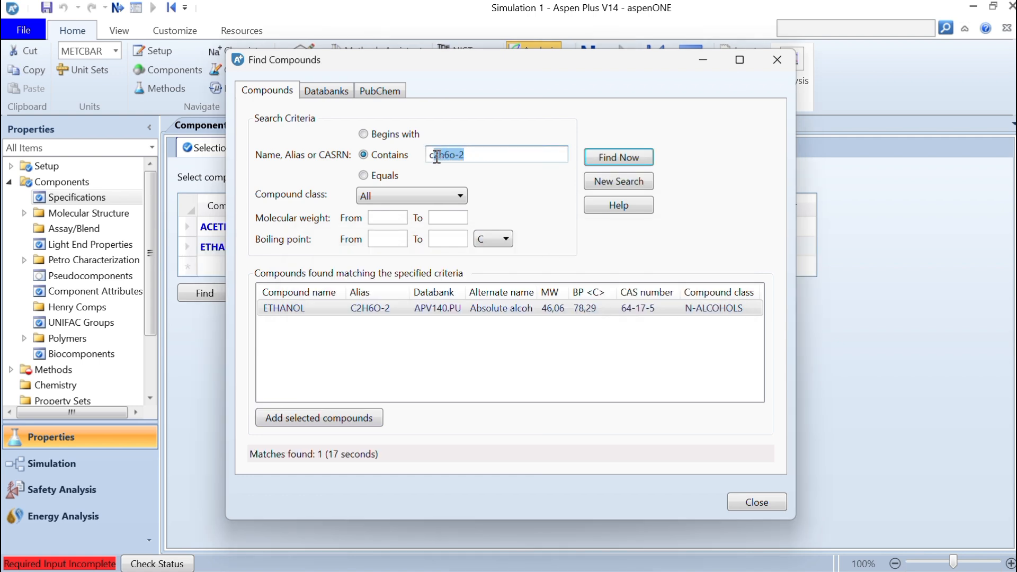
pyautogui.write('4h8o2-3')
pyautogui.press('Return')
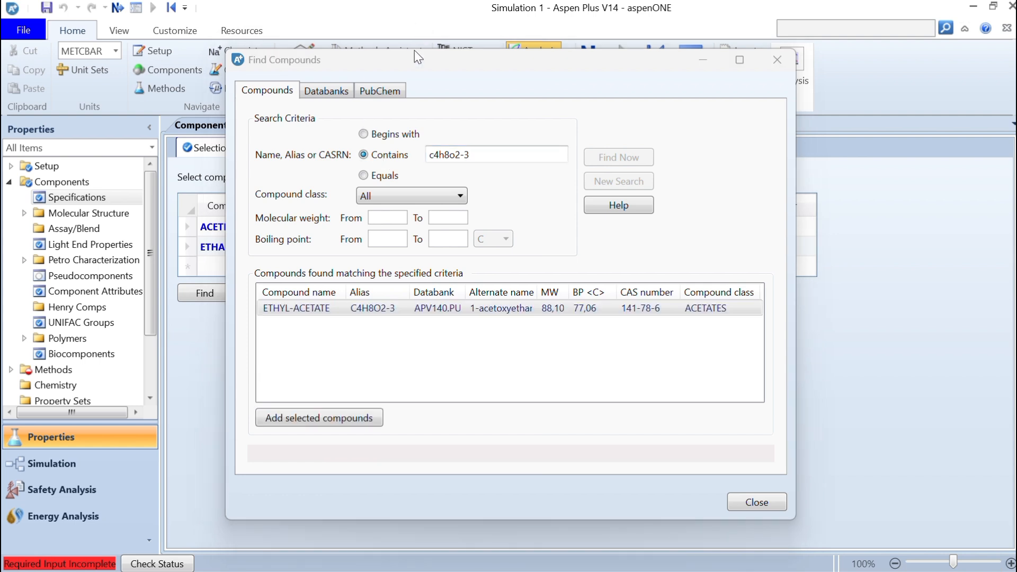
pyautogui.click(363, 420)
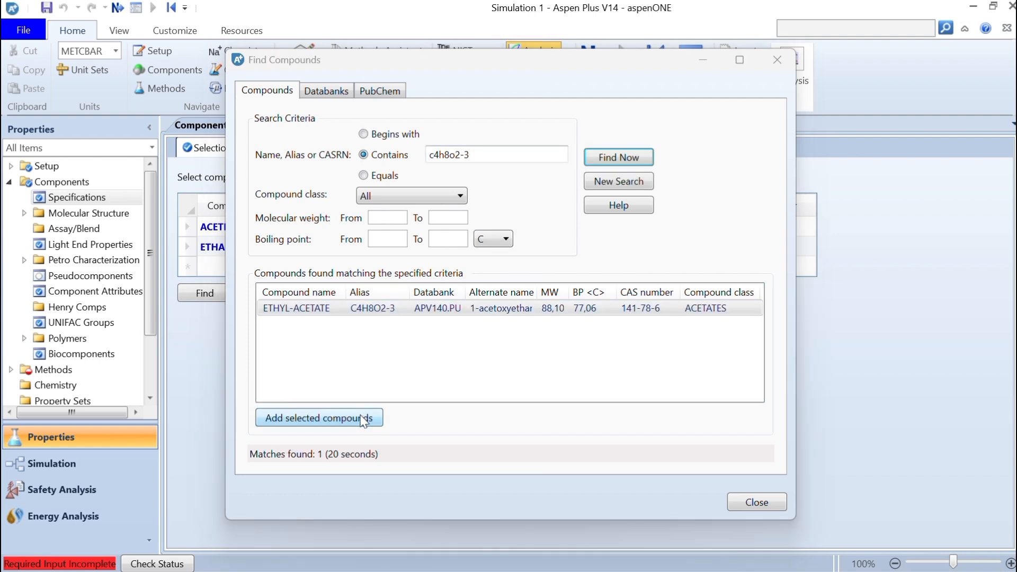
pyautogui.click(592, 314)
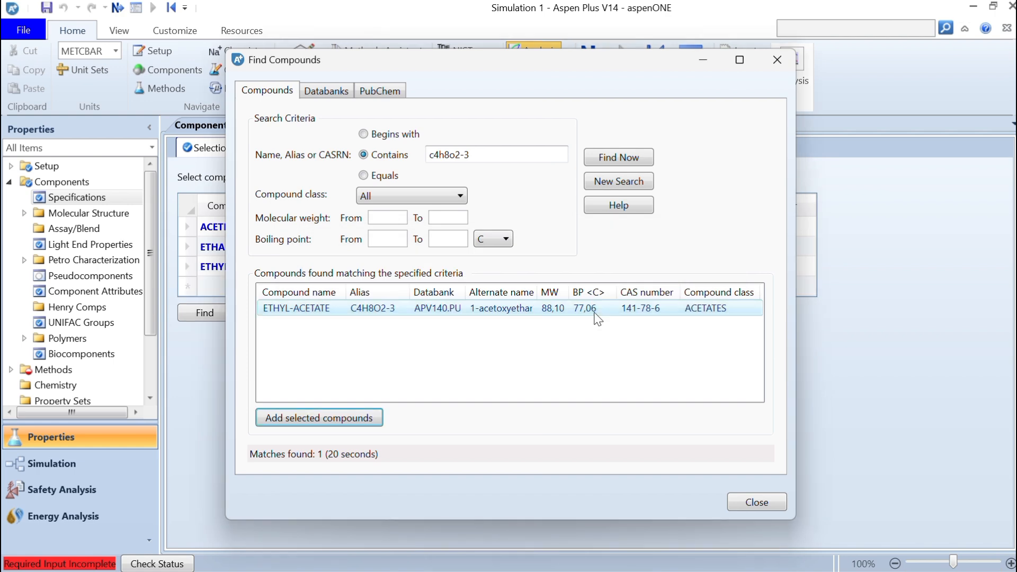
pyautogui.click(756, 505)
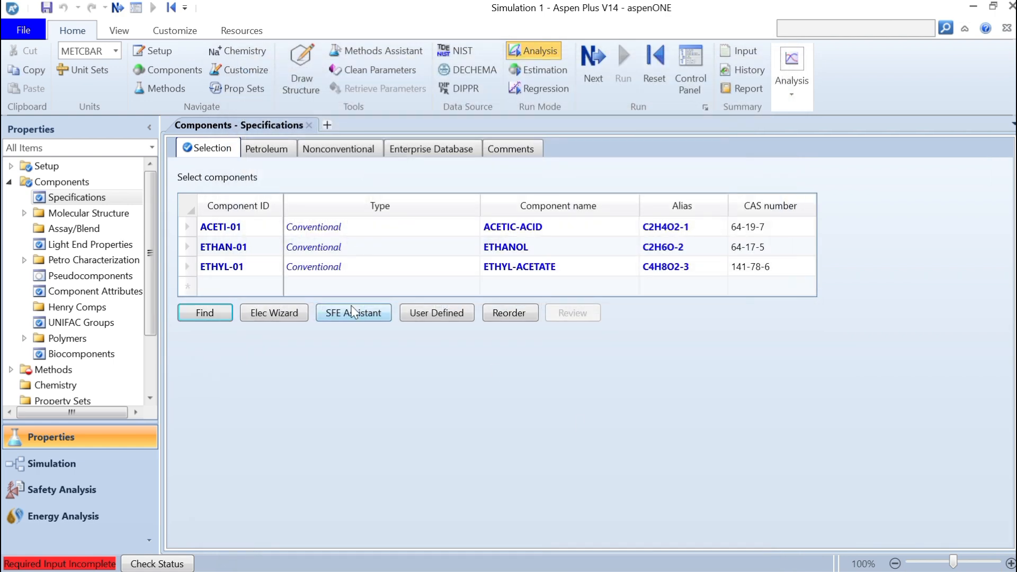
# - Add WATER as a component in the empty row of the component table
pyautogui.click(247, 287)
pyautogui.click(246, 286)
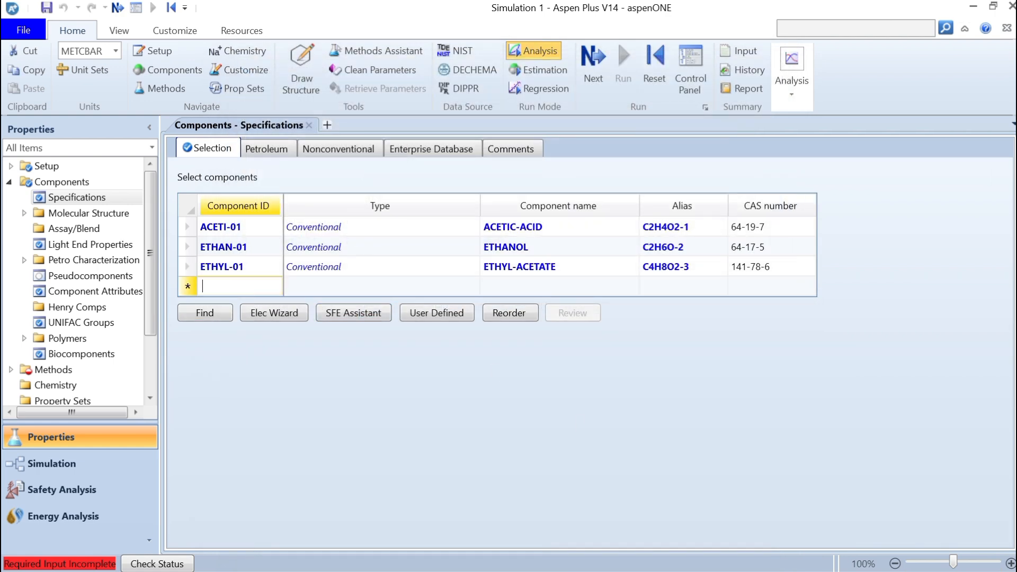
pyautogui.write('WATER')
pyautogui.press('Return')
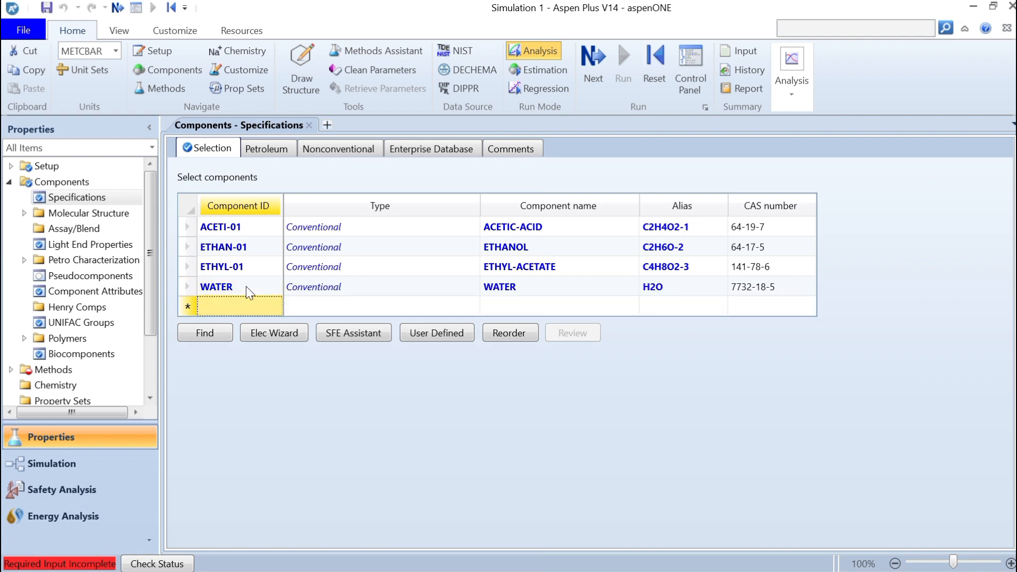
# - Proceed to the property method specifications and select UNIFAC as the method
pyautogui.click(587, 65)
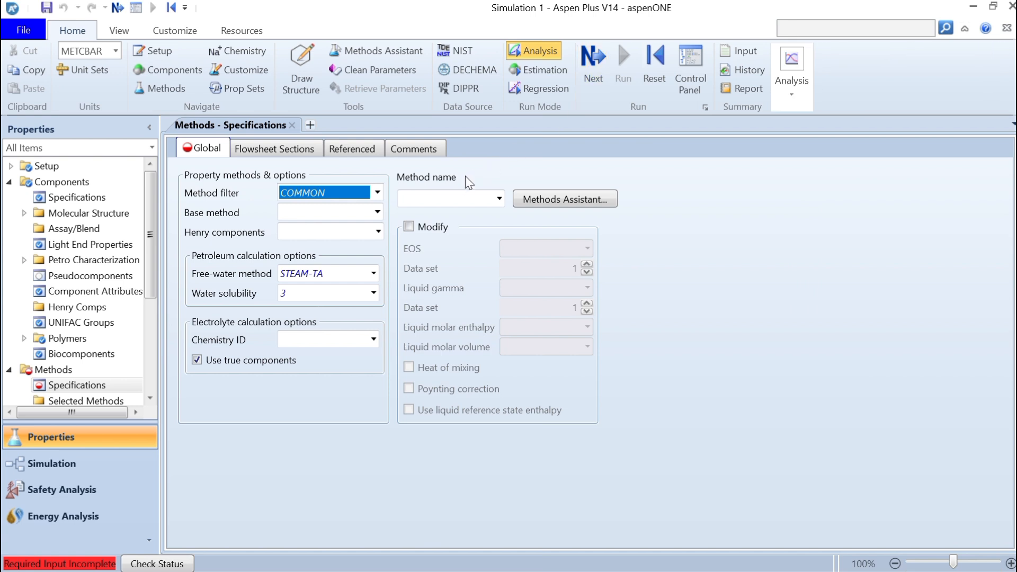
pyautogui.click(474, 199)
pyautogui.press('u')
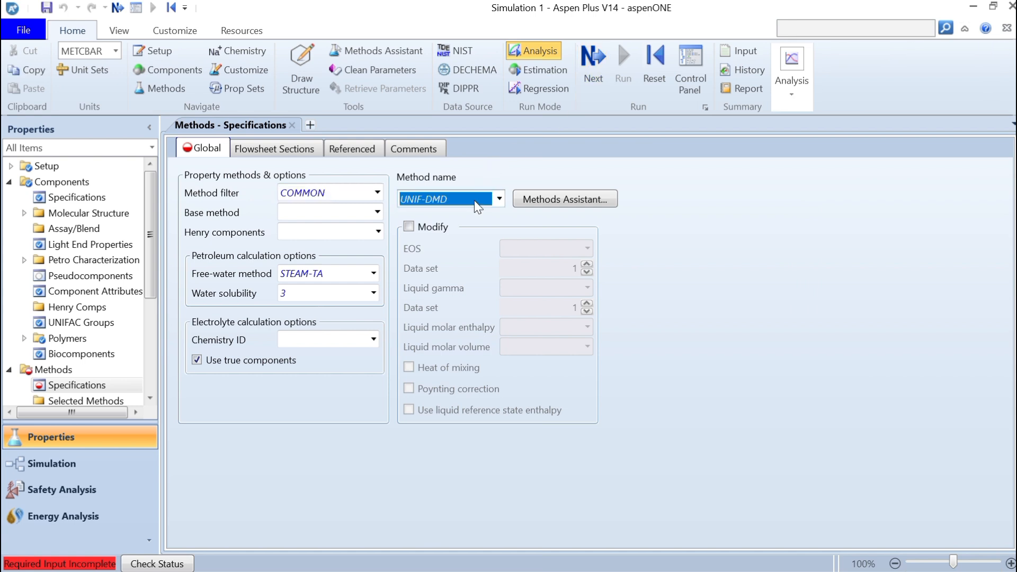
pyautogui.click(499, 200)
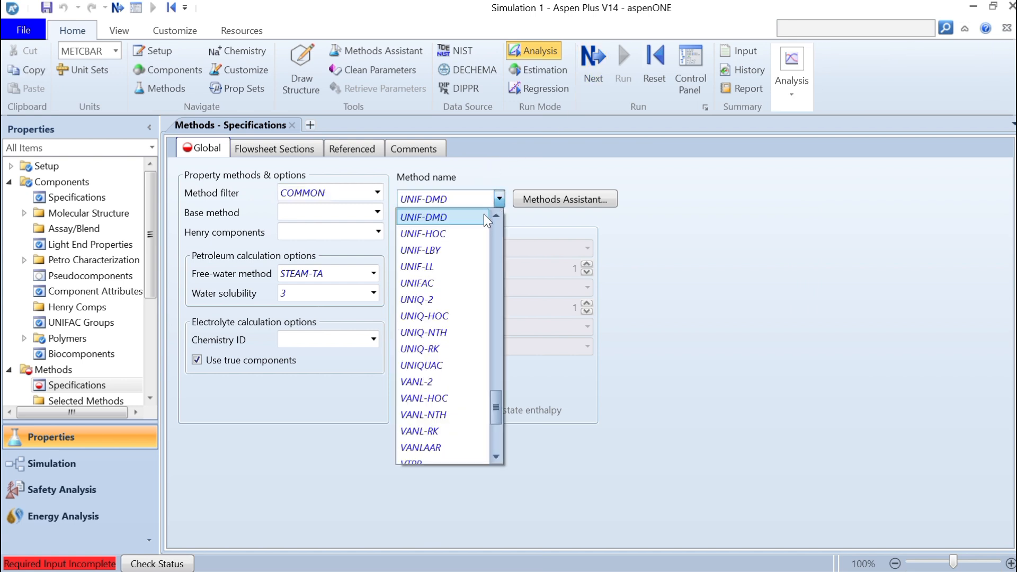
pyautogui.click(440, 283)
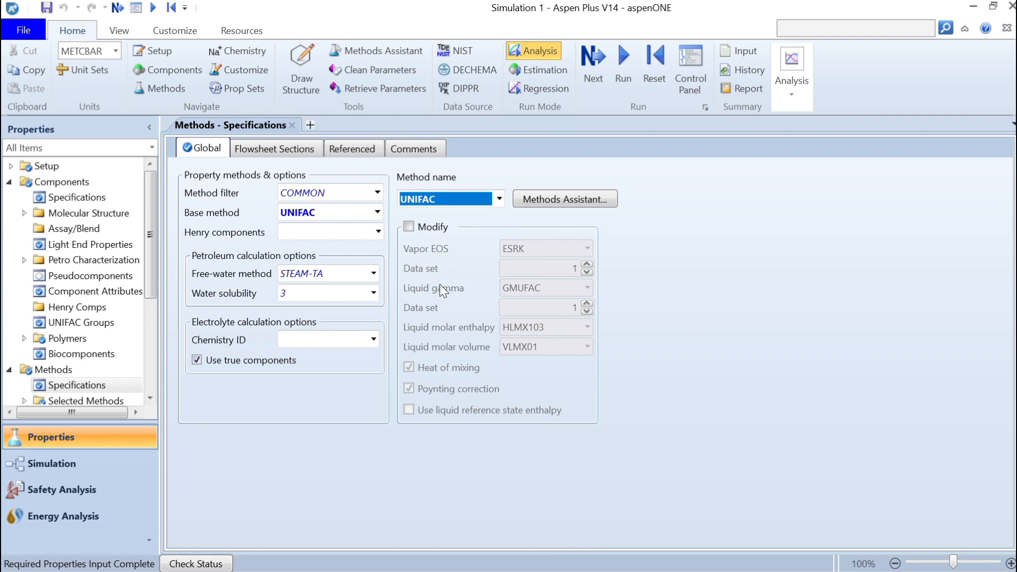
# - Run the property analysis/setup and check the table generation messages
pyautogui.click(594, 64)
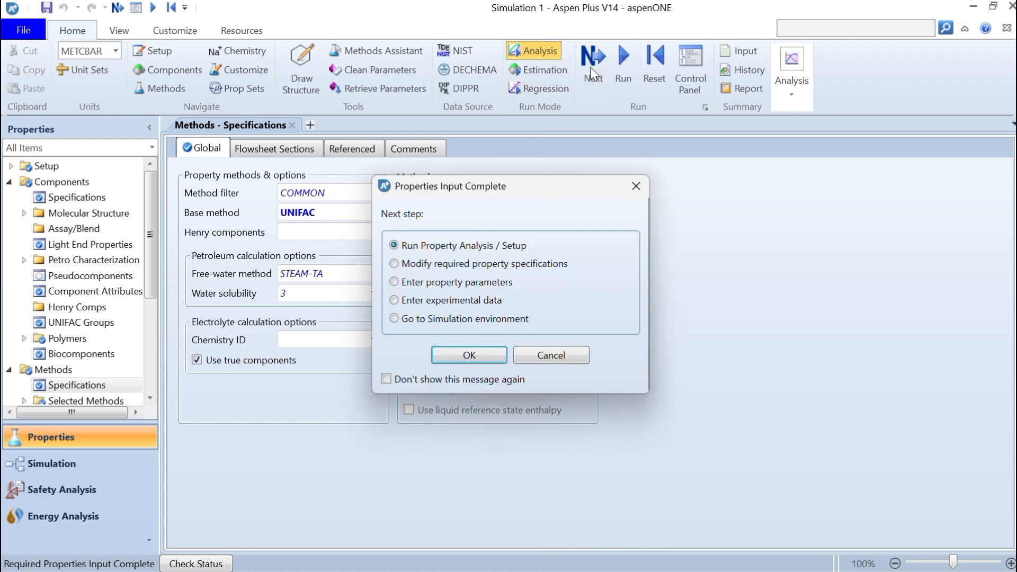
pyautogui.click(461, 355)
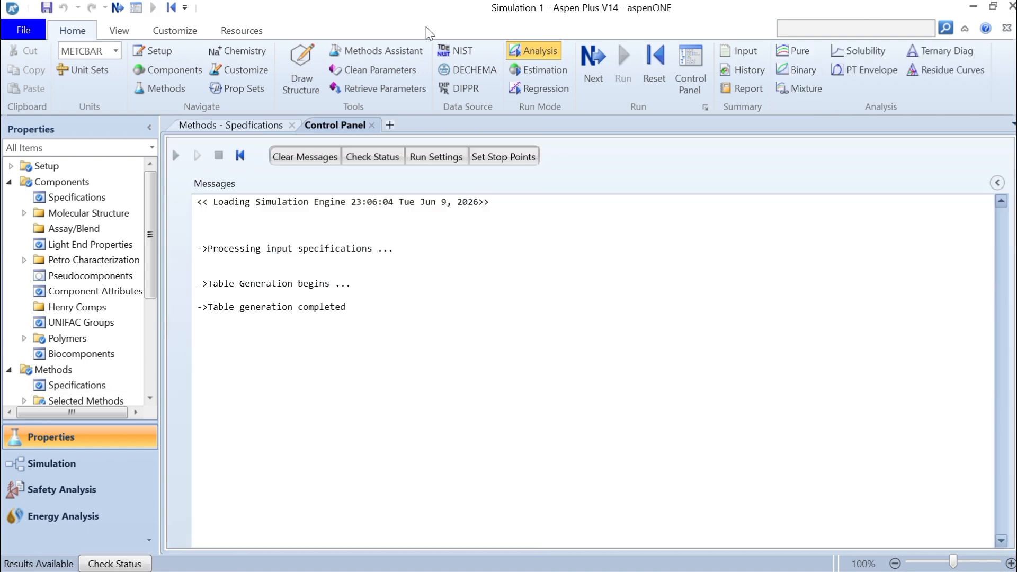
pyautogui.moveTo(367, 315); pyautogui.dragTo(218, 284)
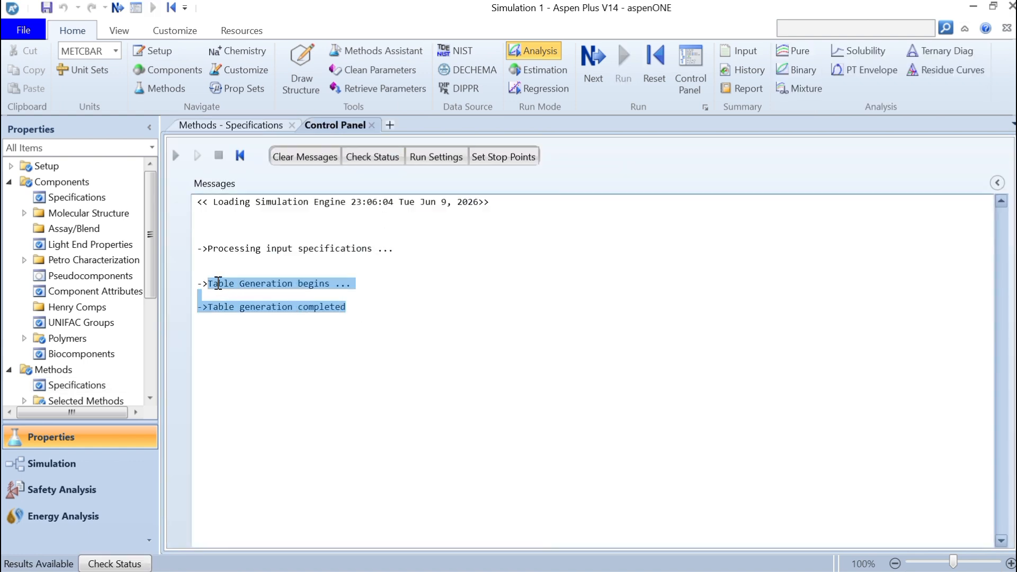
# - Switch to the simulation environment and place an REquil reactor named REQUIL on the flowsheet
pyautogui.click(106, 463)
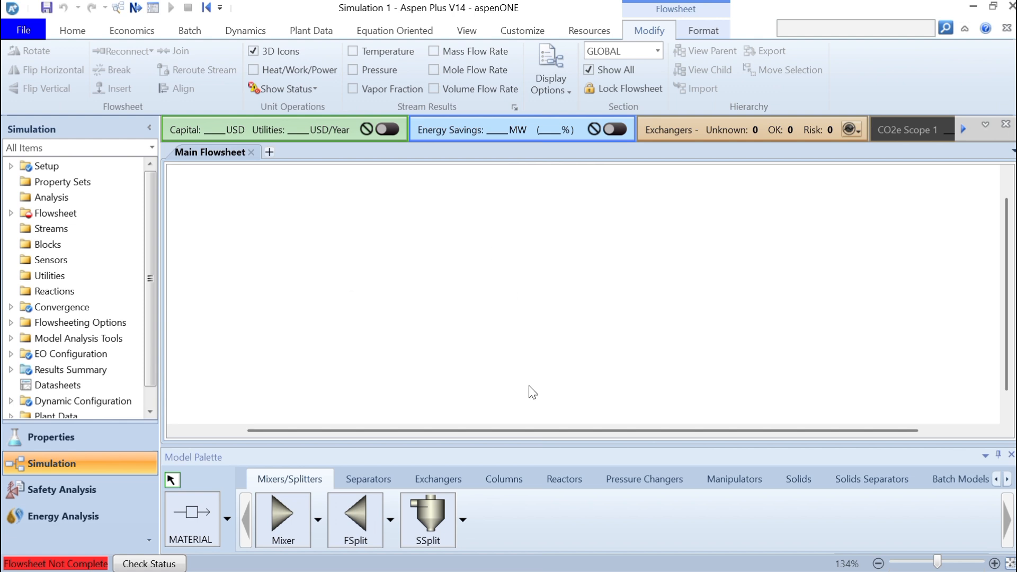
pyautogui.click(560, 478)
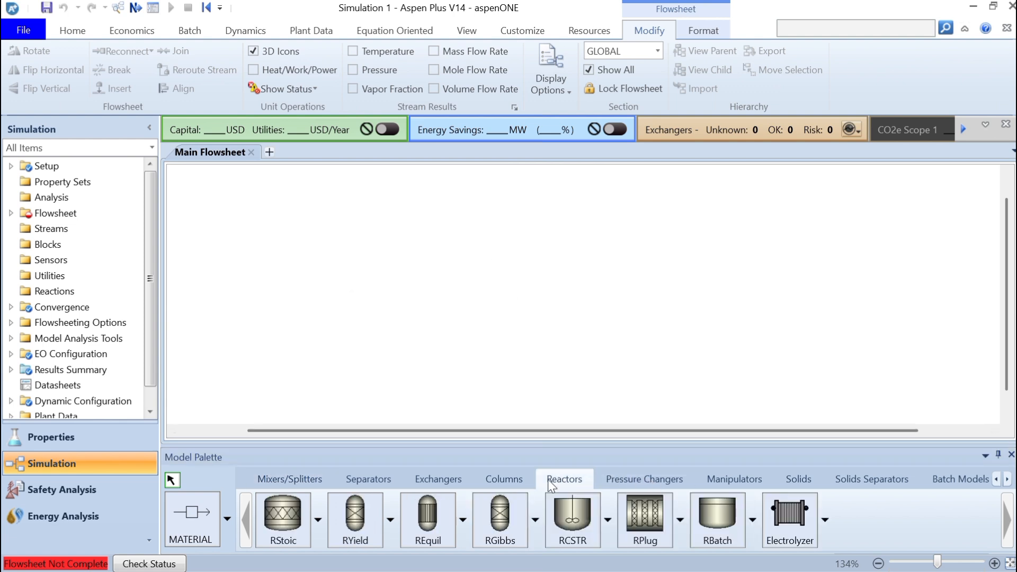
pyautogui.click(435, 529)
pyautogui.click(400, 282)
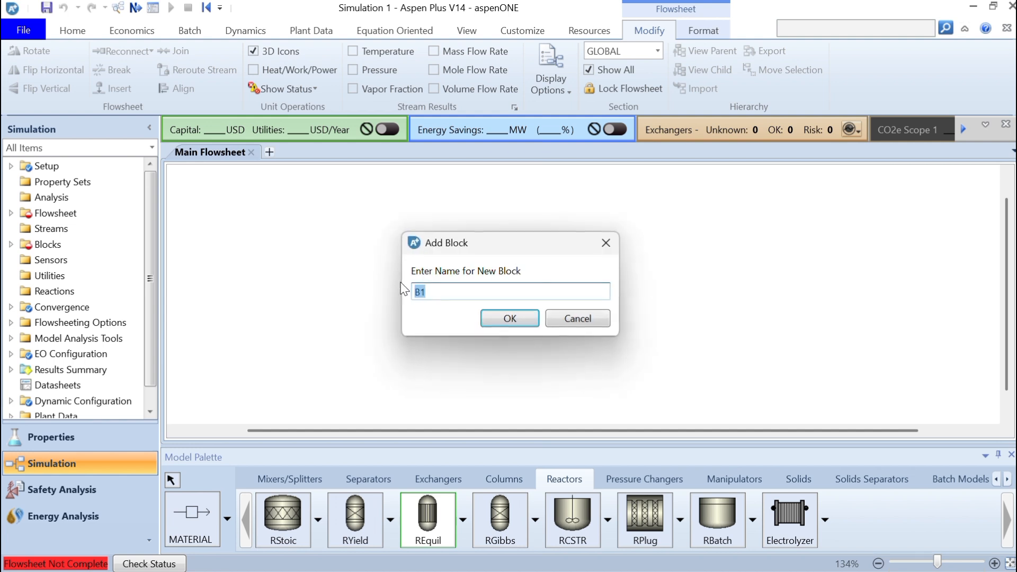
pyautogui.write('REQUIL')
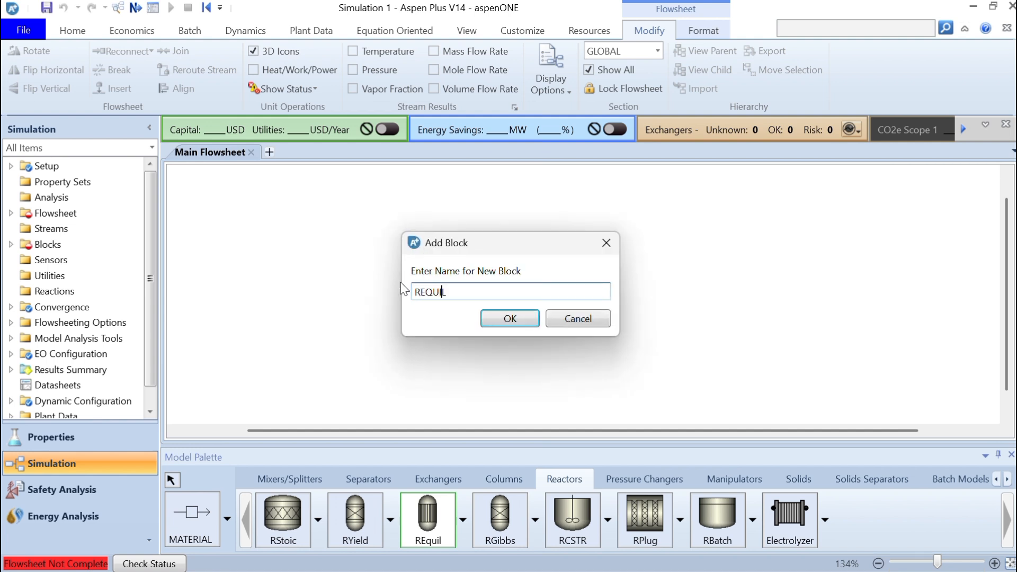
pyautogui.press('Return')
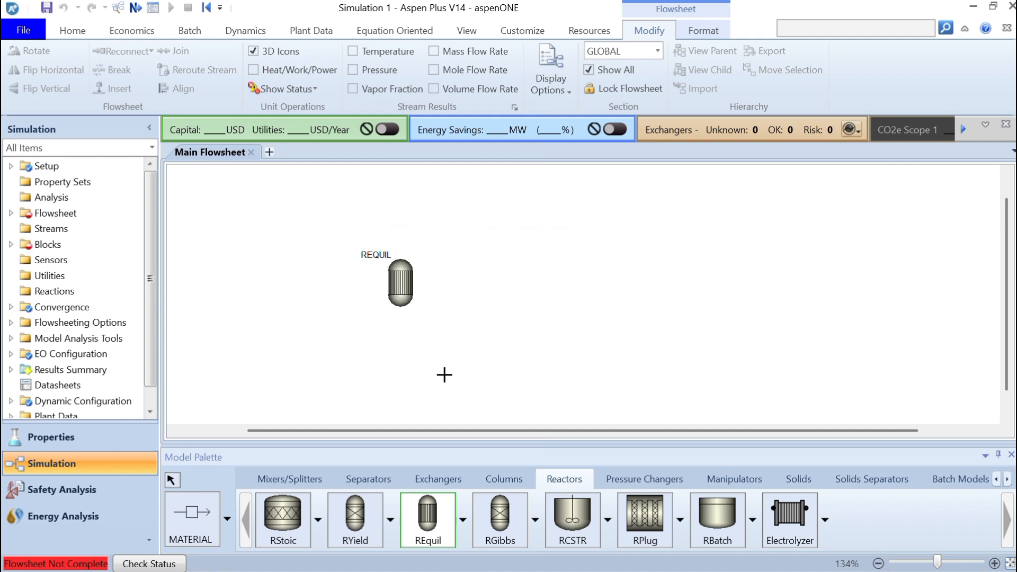
# - Place a RadFrac column with the packed condenser-and-reboiler icon beside the reactor and name it RADFRAC
pyautogui.click(501, 478)
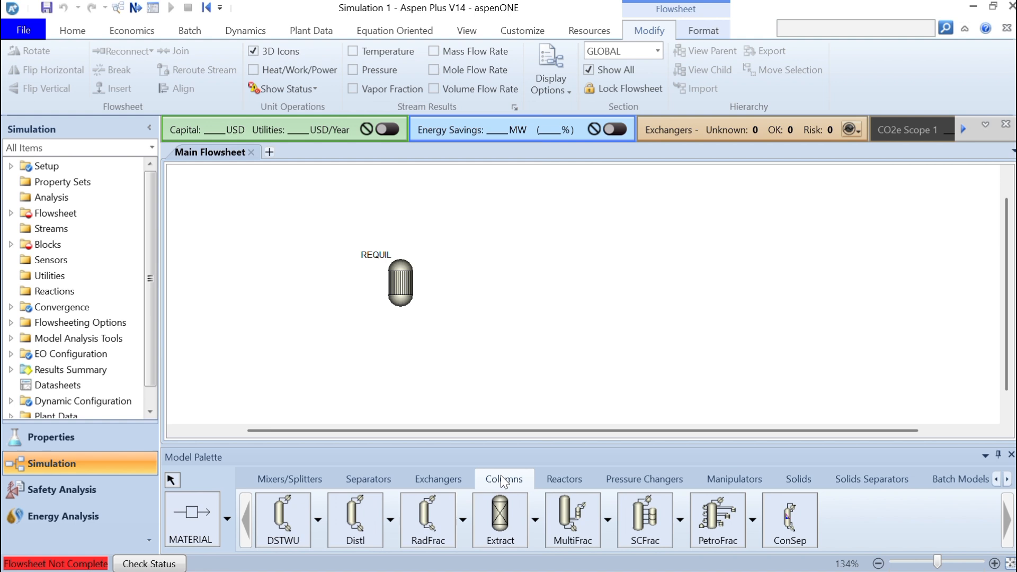
pyautogui.click(462, 523)
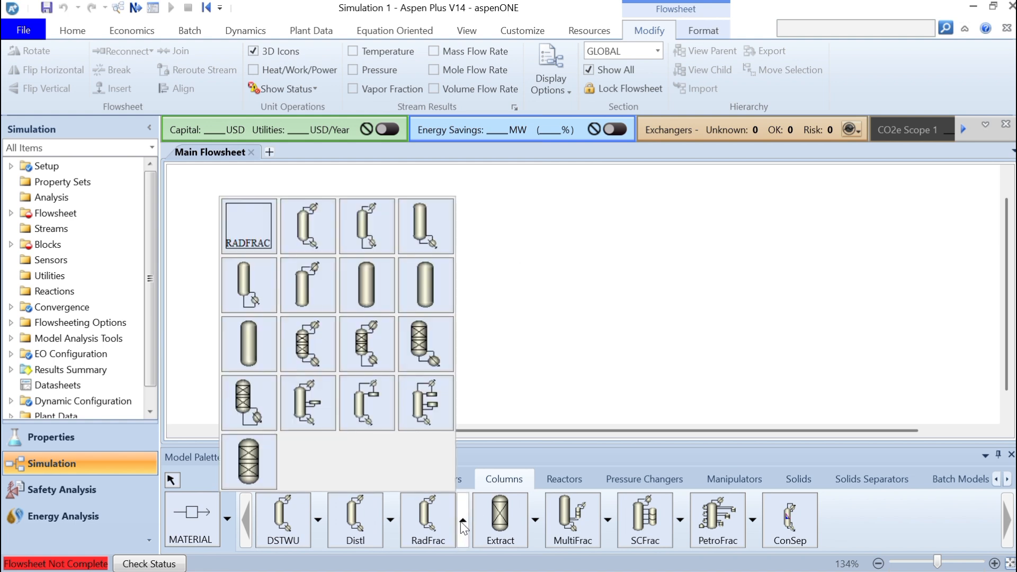
pyautogui.click(308, 342)
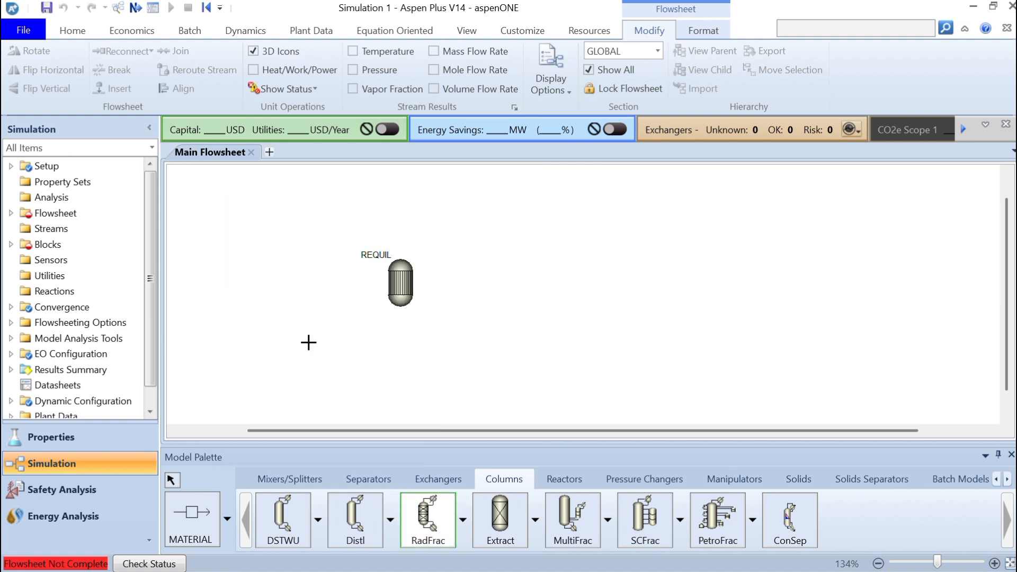
pyautogui.click(597, 297)
pyautogui.write('RADFRAC')
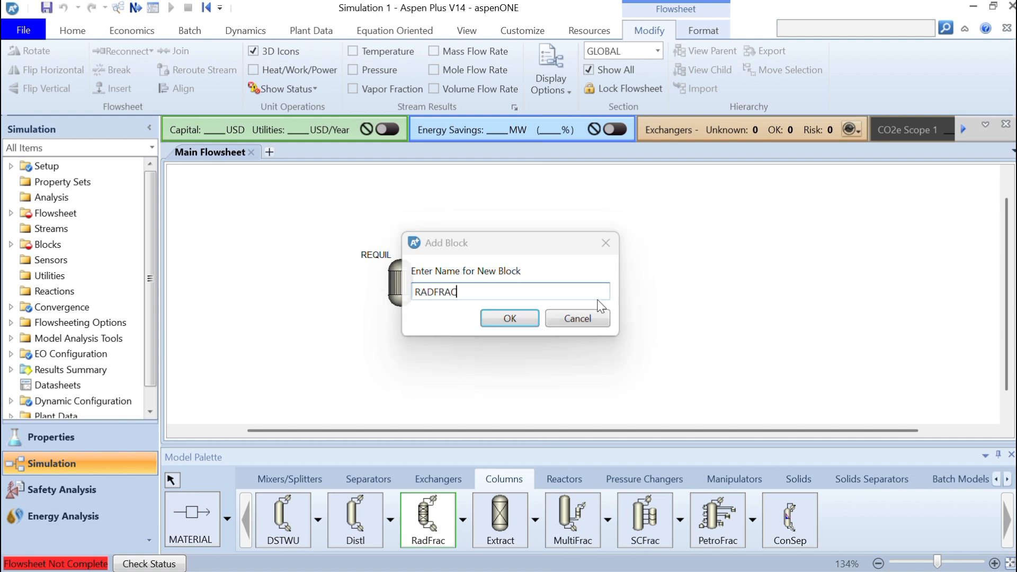
pyautogui.press('Return')
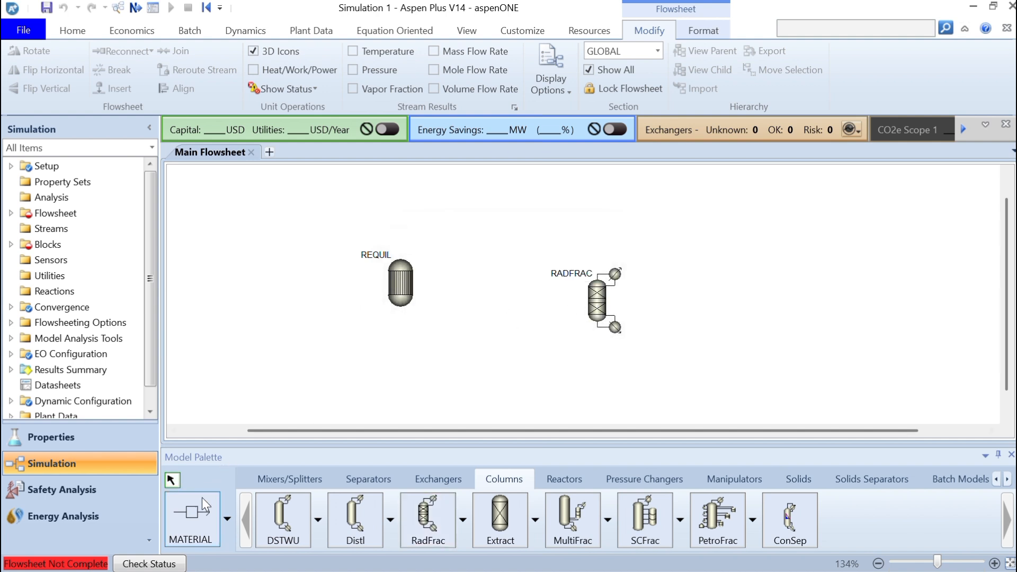
# - Draw a material feed stream named ACH into the upper inlet of the REQUIL reactor
pyautogui.click(194, 512)
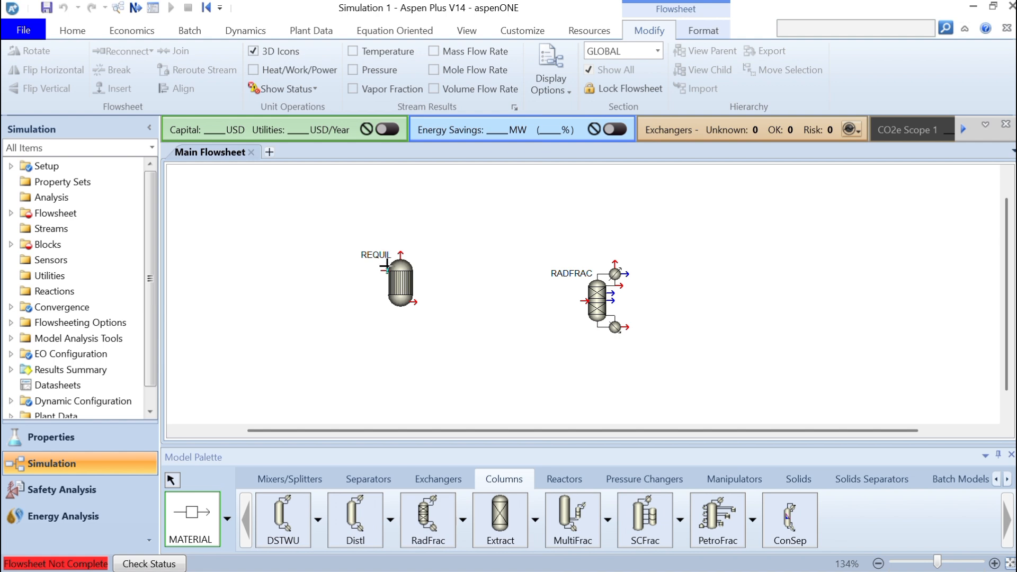
pyautogui.click(385, 270)
pyautogui.click(216, 271)
pyautogui.write('ACH')
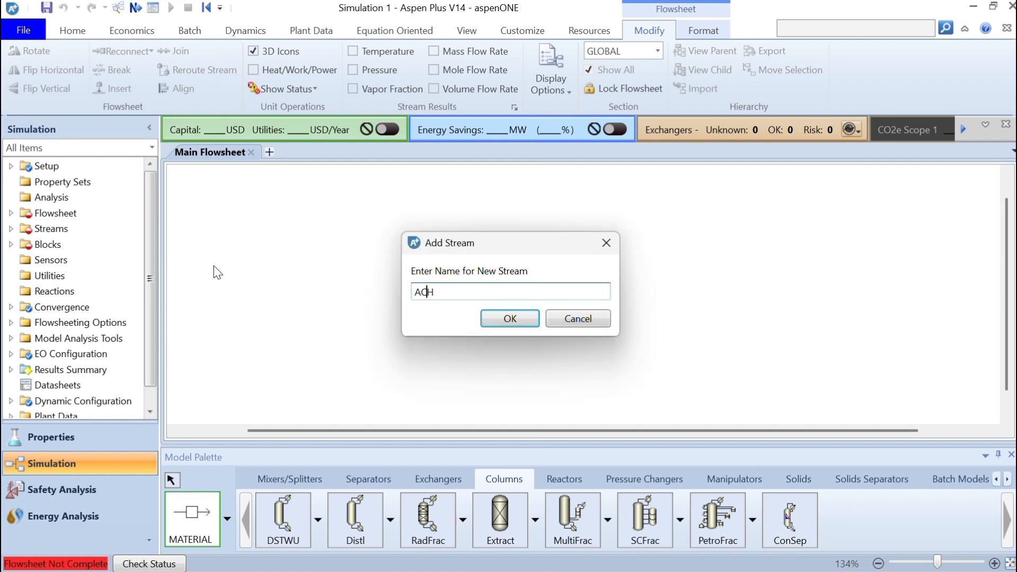
pyautogui.press('Return')
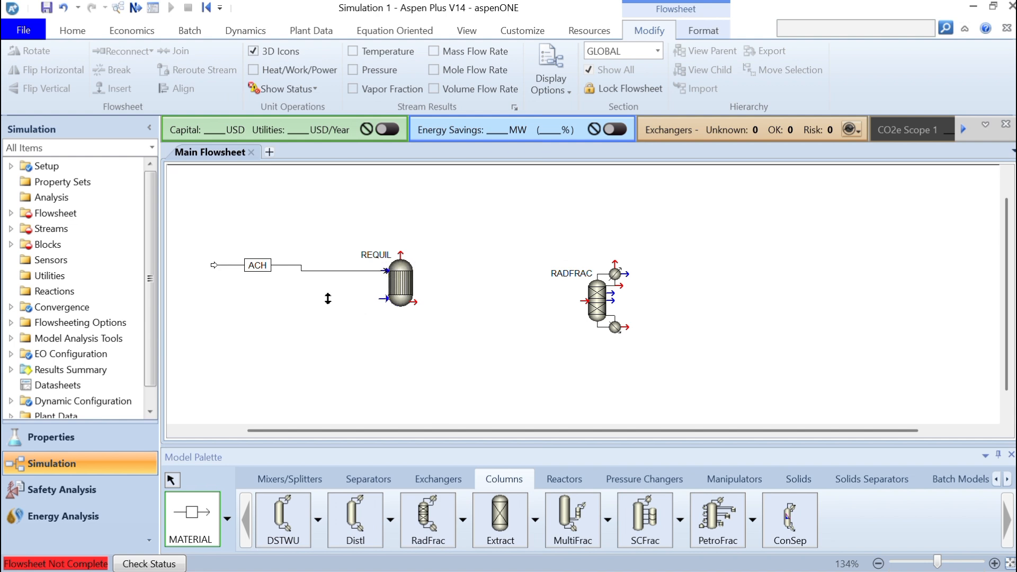
# - Draw a second material feed stream named ETOH into the lower inlet of the REQUIL reactor
pyautogui.click(207, 307)
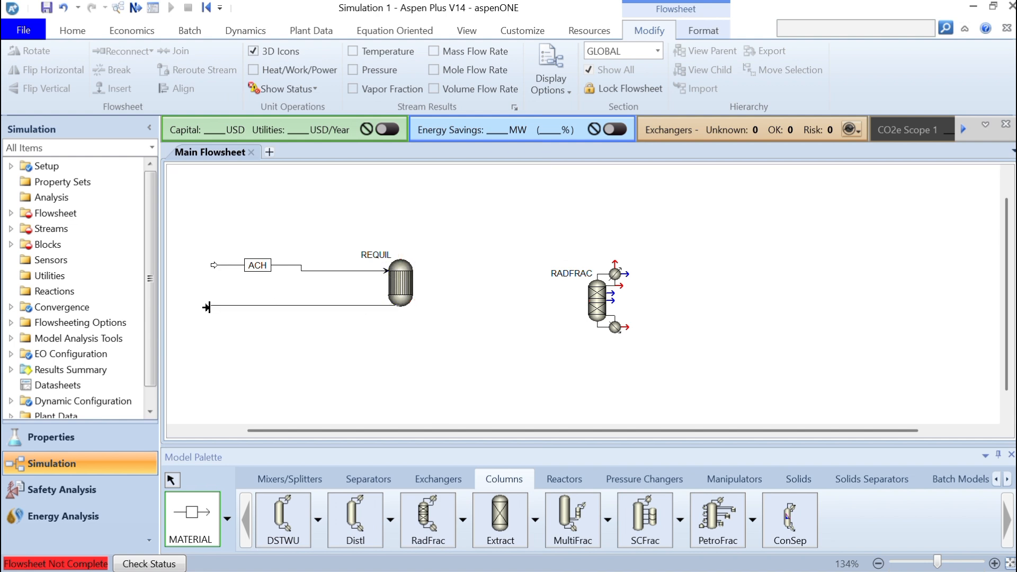
pyautogui.click(206, 307)
pyautogui.write('ETOH')
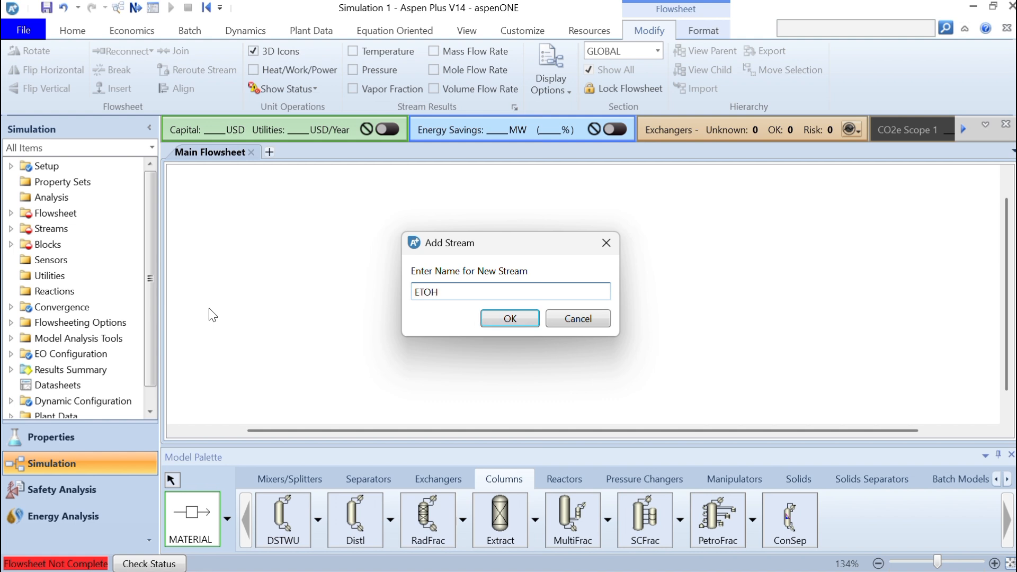
pyautogui.press('Return')
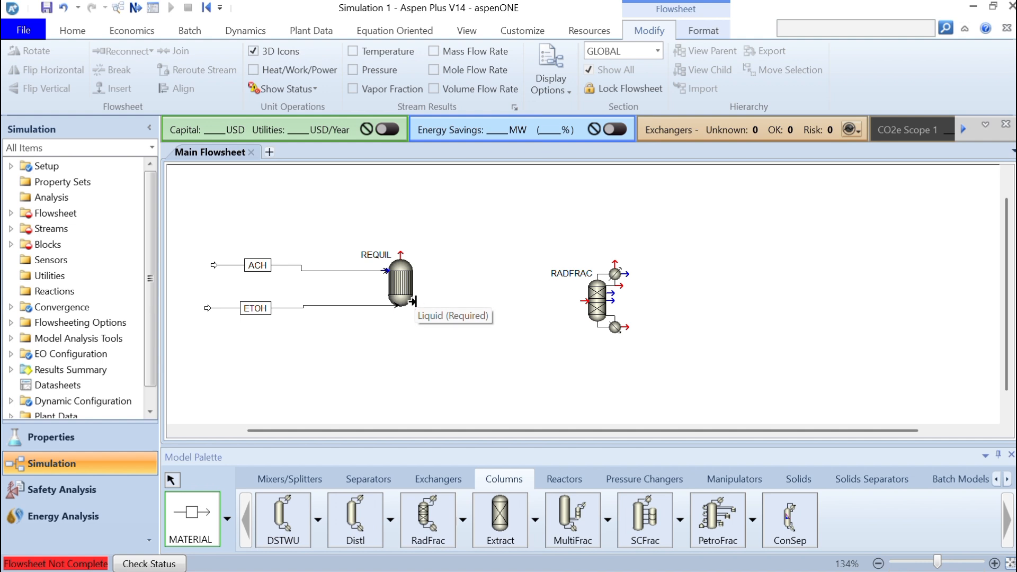
# - Connect the REQUIL liquid outlet to the RADFRAC feed inlet with a material stream named RBOTP
pyautogui.click(415, 301)
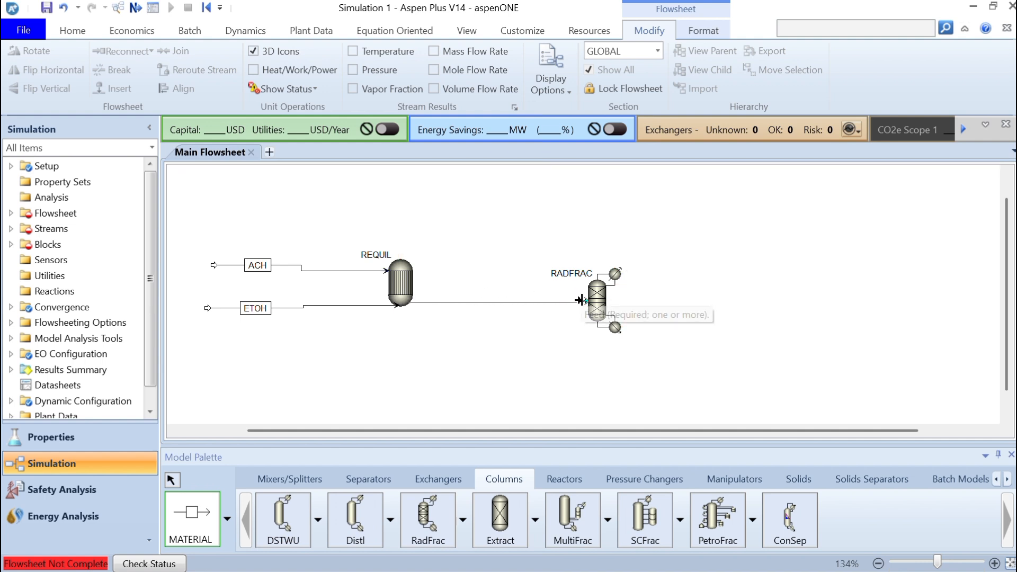
pyautogui.click(581, 301)
pyautogui.write('RBOTP')
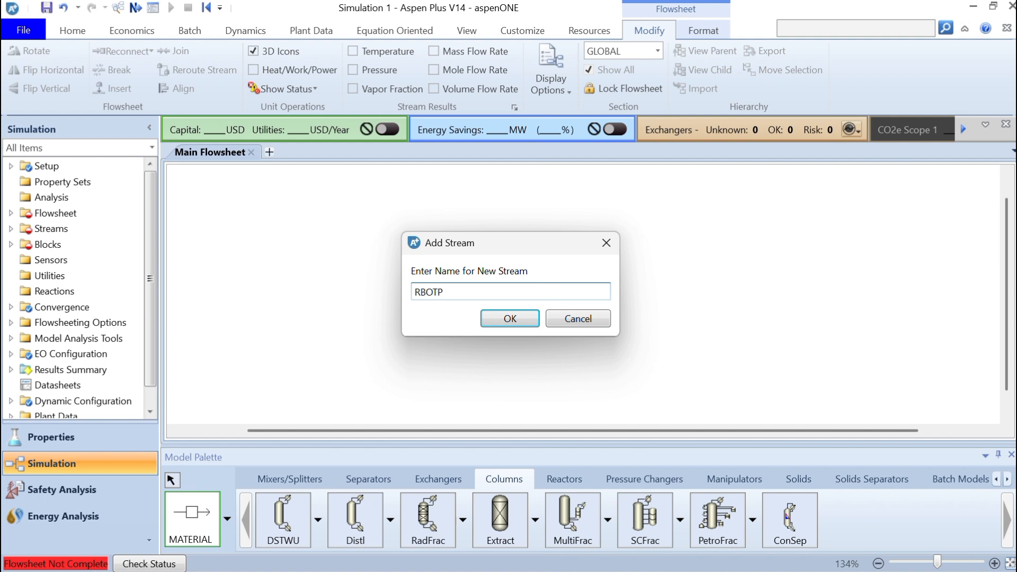
pyautogui.press('Return')
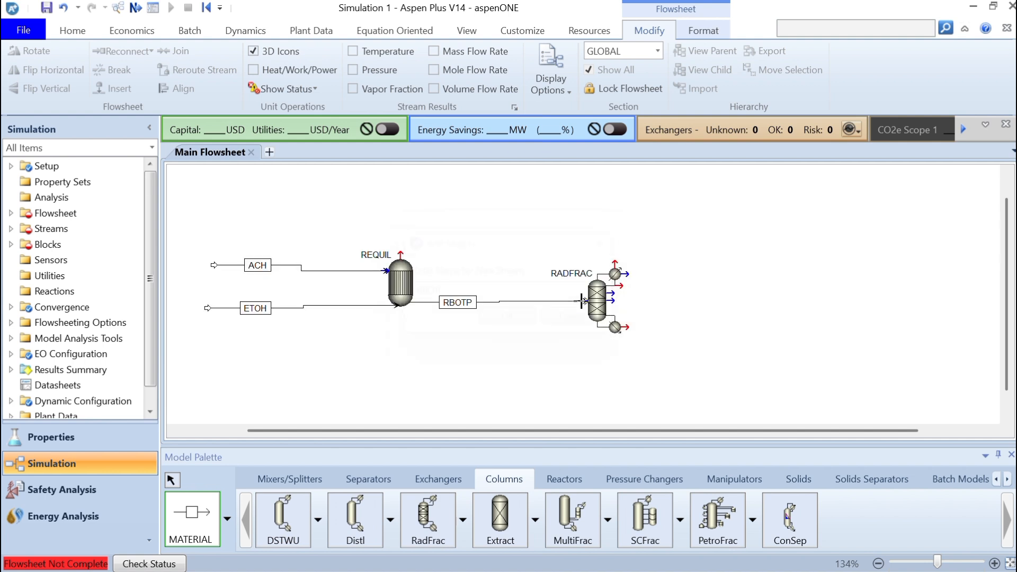
# - Draw a material product stream named RTOPP from the REQUIL vapor outlet
pyautogui.click(401, 253)
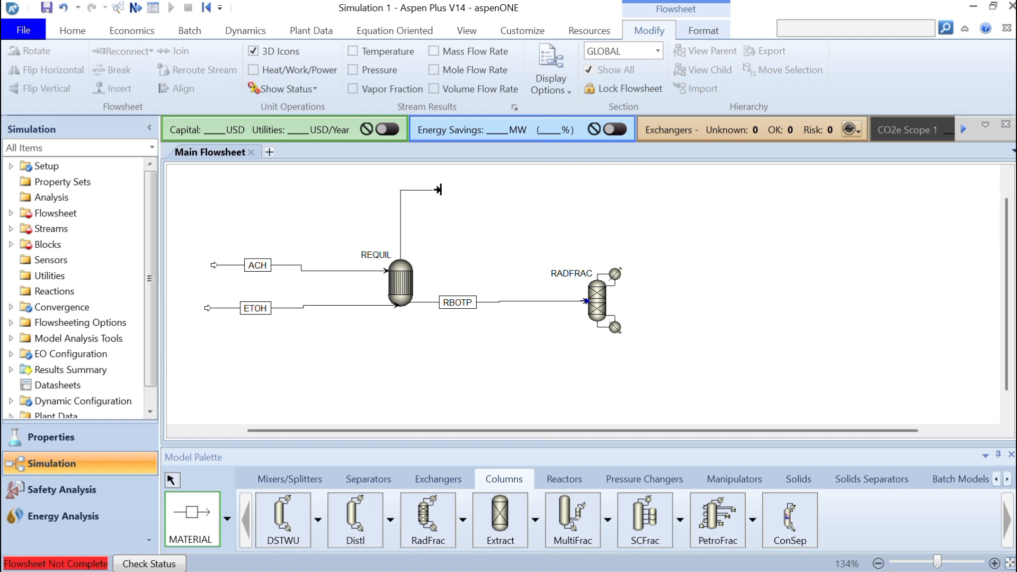
pyautogui.click(566, 194)
pyautogui.write('RT')
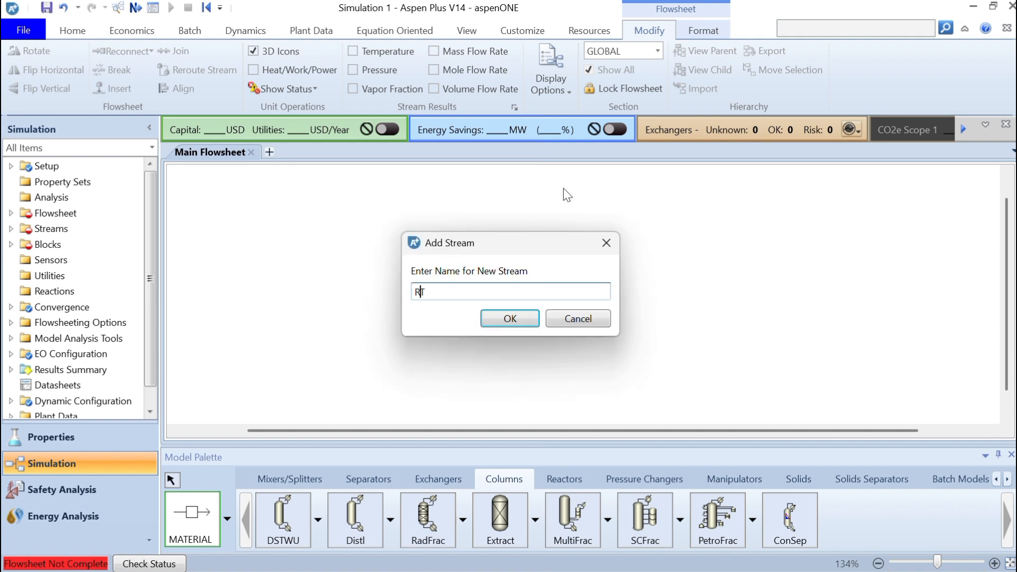
pyautogui.write('OPP')
pyautogui.press('Return')
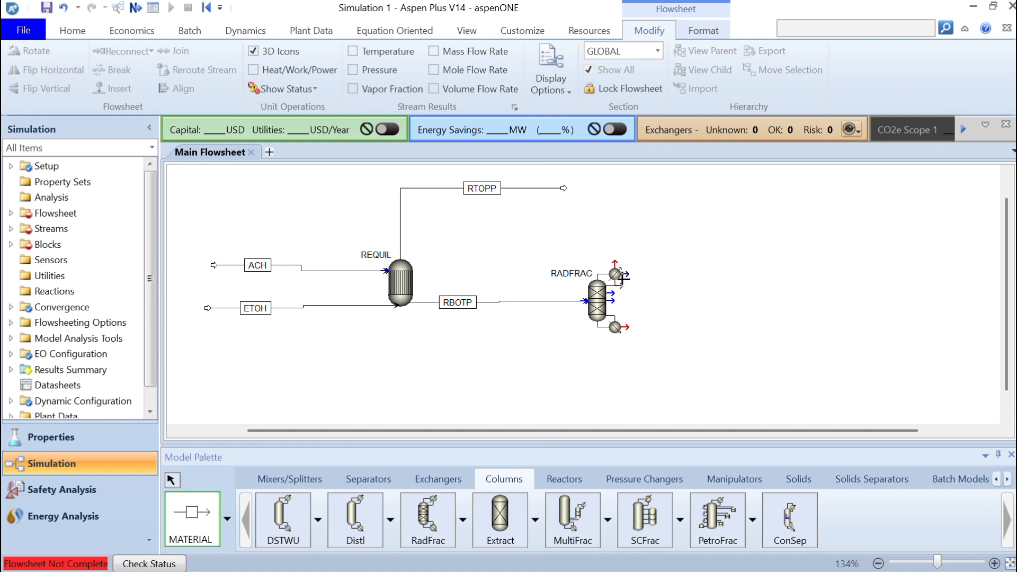
# - Draw a material product stream named CTOPP from the liquid distillate outlet of the RADFRAC condenser
pyautogui.click(623, 278)
pyautogui.click(764, 296)
pyautogui.write('CTOPP')
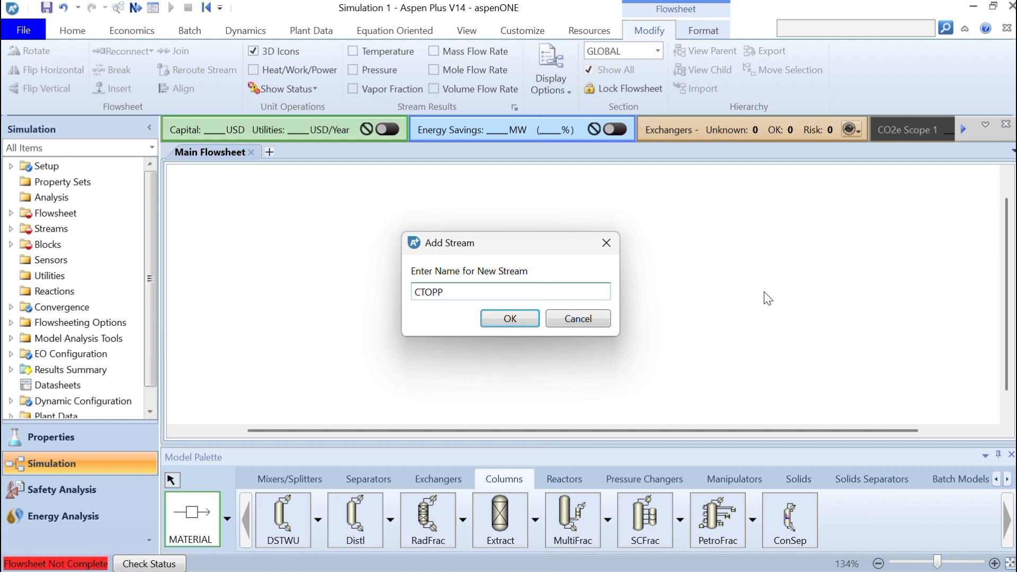
pyautogui.press('Return')
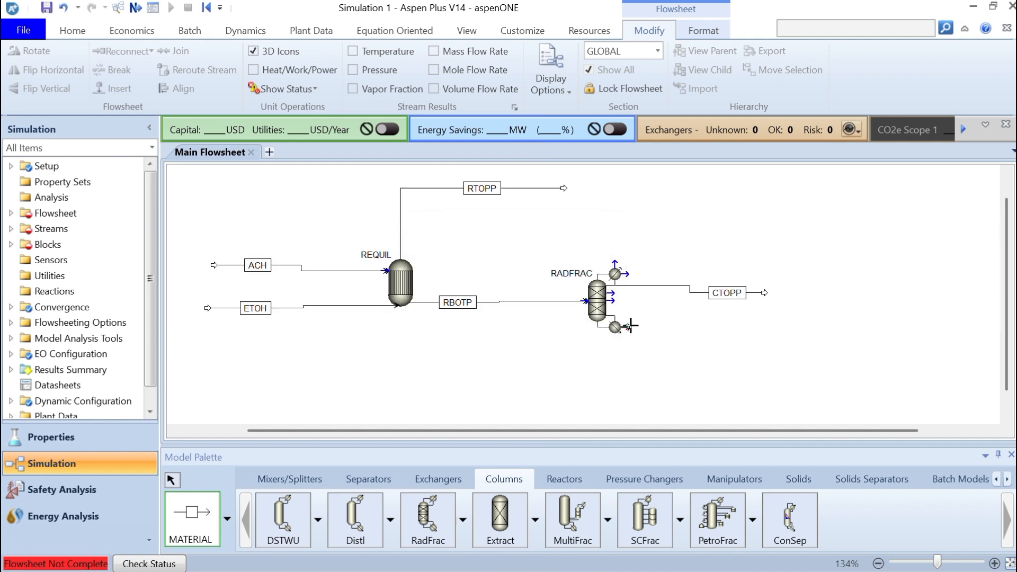
# - Draw a material product stream named CBOTP from the RADFRAC reboiler outlet and finish stream insertion
pyautogui.click(630, 326)
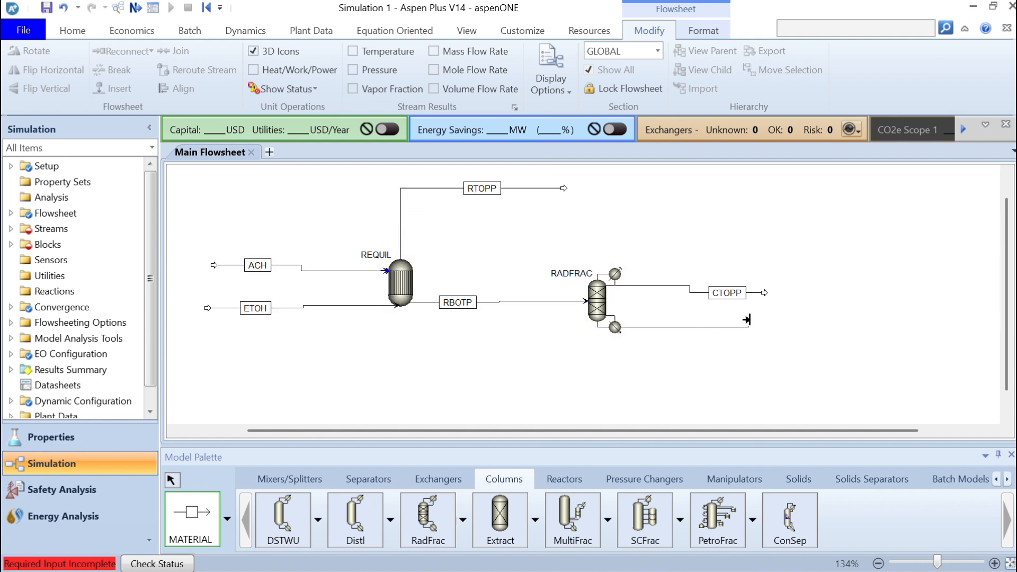
pyautogui.click(770, 325)
pyautogui.write('CBOT')
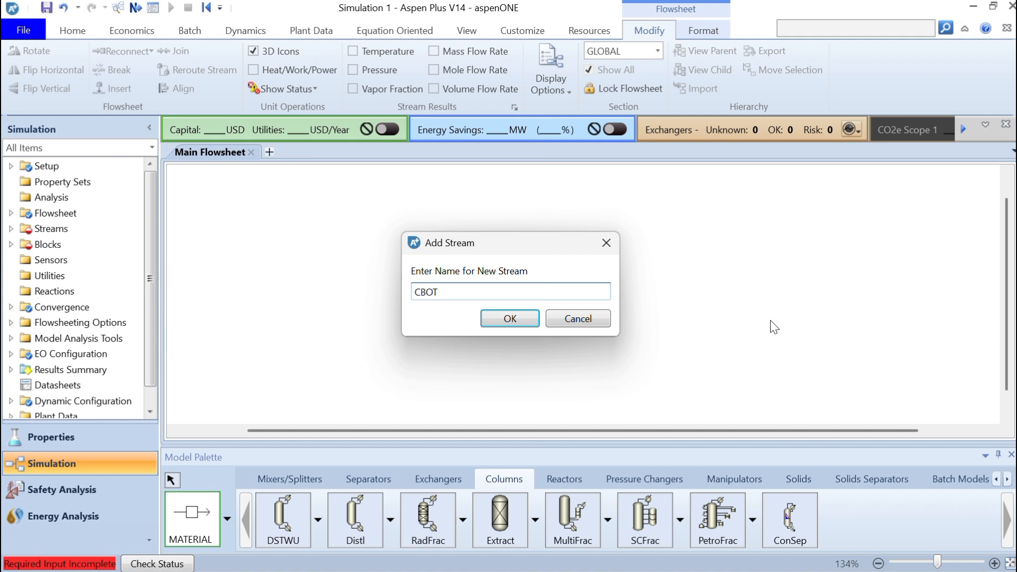
pyautogui.write('P')
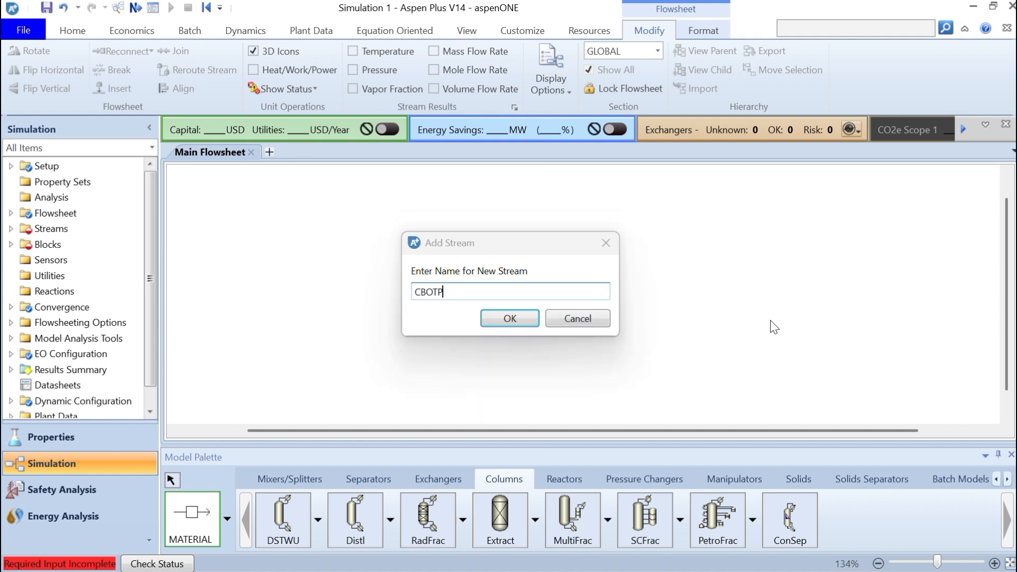
pyautogui.press('Return')
pyautogui.rightClick(574, 228)
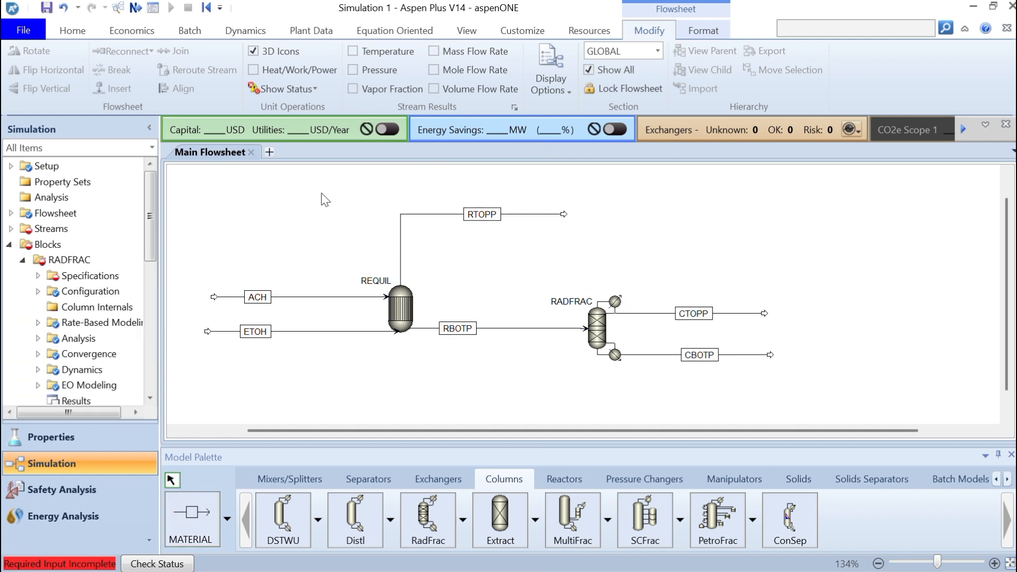
# - Open the input form of stream ACH and set its temperature to 25 C and pressure to 1 bar
pyautogui.rightClick(260, 295)
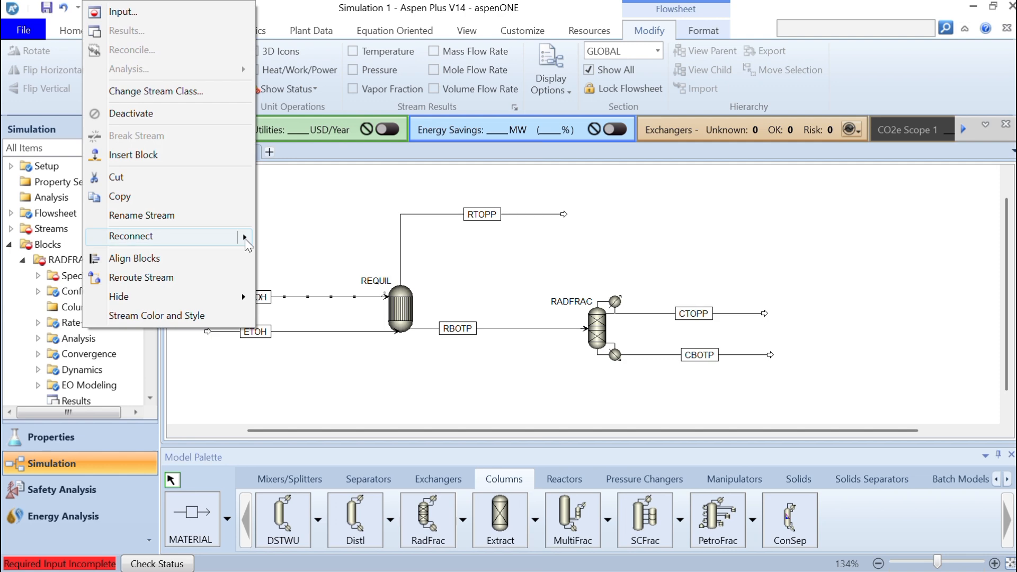
pyautogui.click(164, 11)
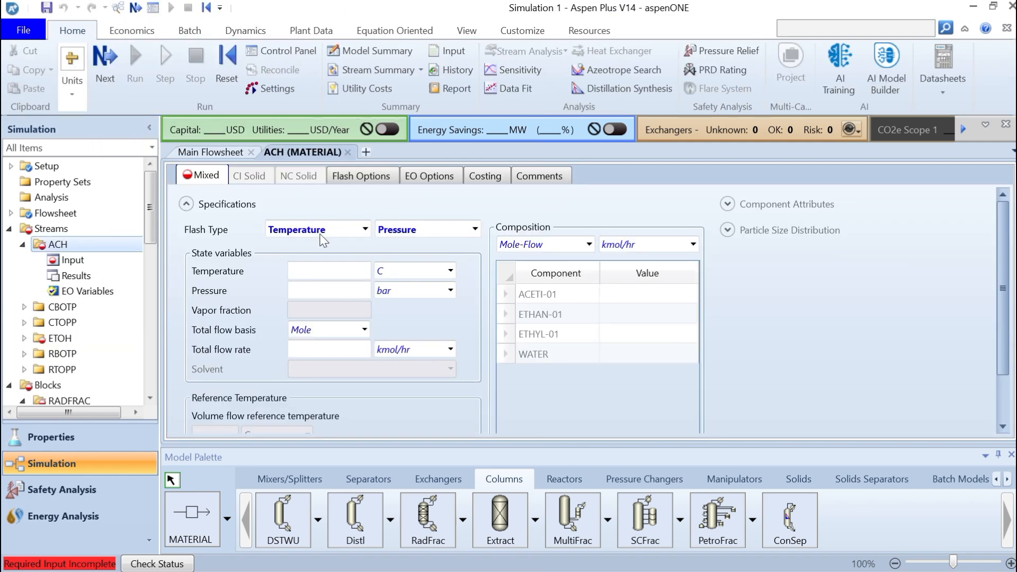
pyautogui.click(346, 273)
pyautogui.click(357, 292)
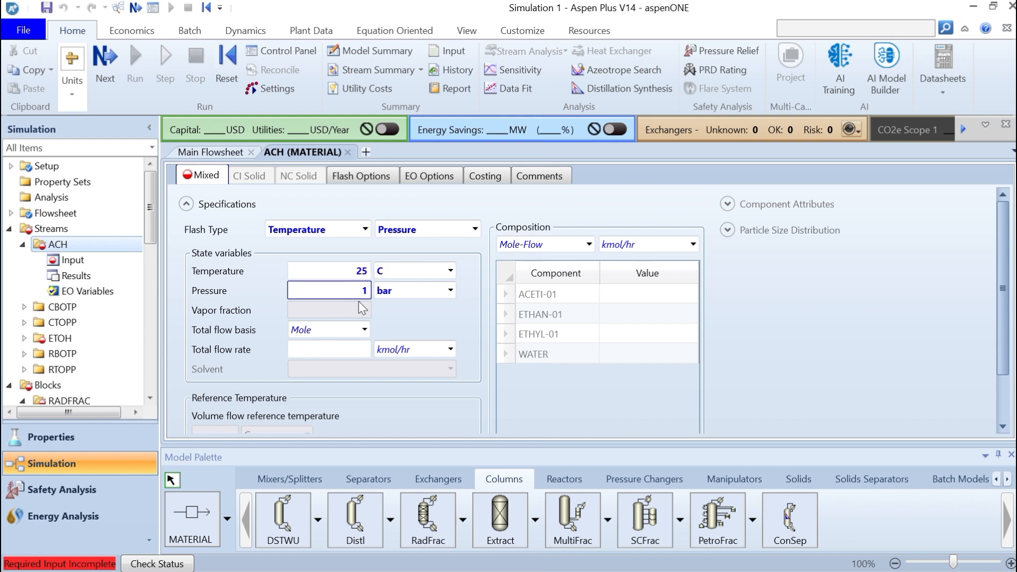
# - Set the ACH total flow basis to Volume with a total flow rate of 0,05 l/min
pyautogui.click(365, 329)
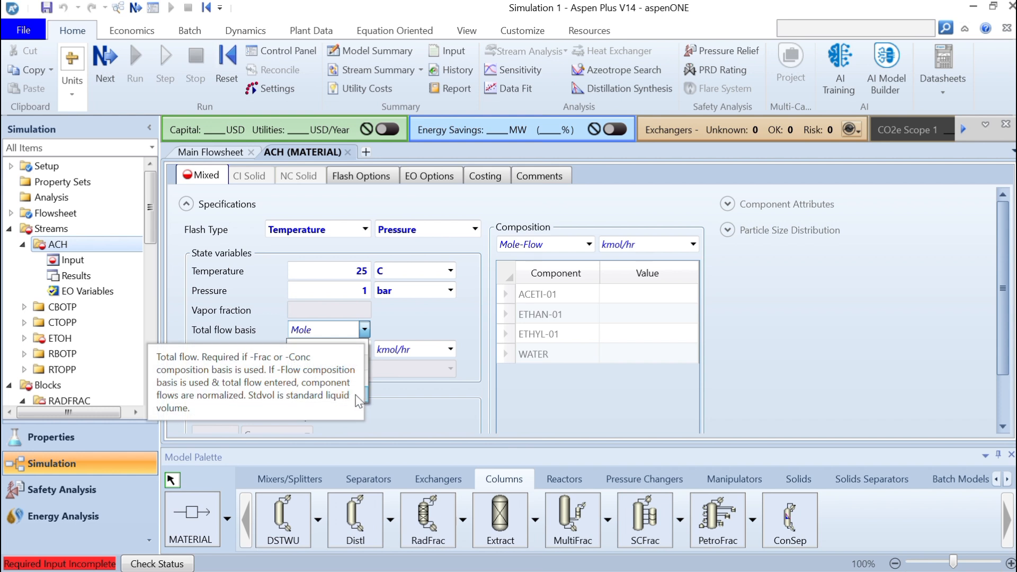
pyautogui.click(363, 395)
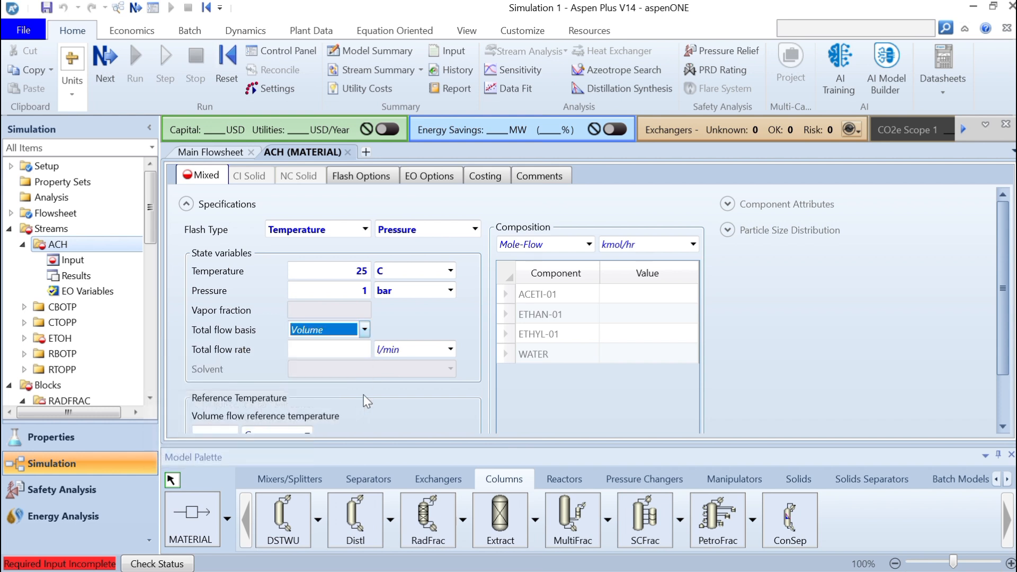
pyautogui.click(352, 349)
pyautogui.write('0,05')
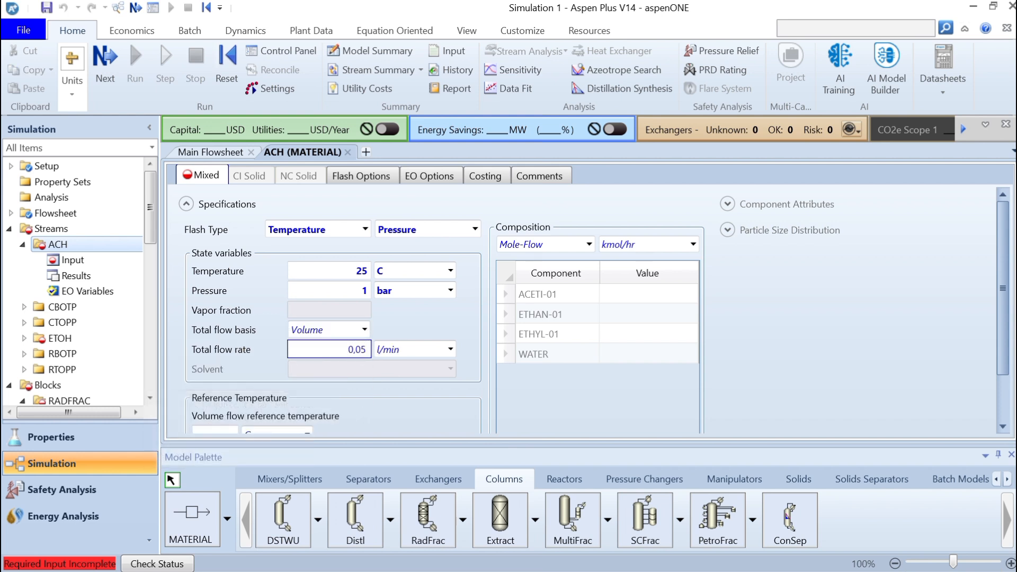
# - Enter the ACH composition as mole flows of 1 kmol/hr for ACETI-01 and 0 for ETHAN-01, ETHYL-01 and WATER
pyautogui.click(657, 297)
pyautogui.write('1')
pyautogui.press('Return')
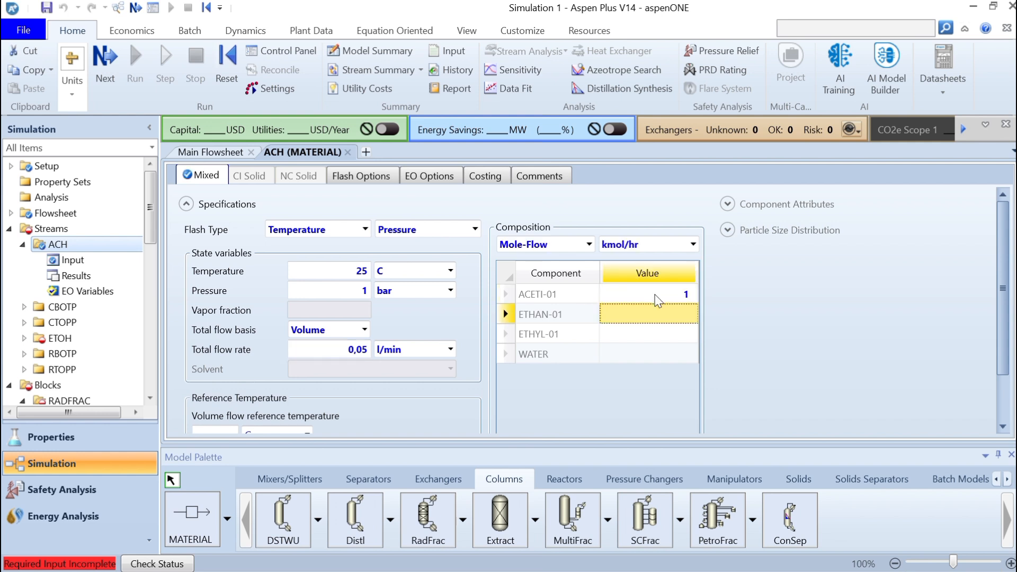
pyautogui.write('0')
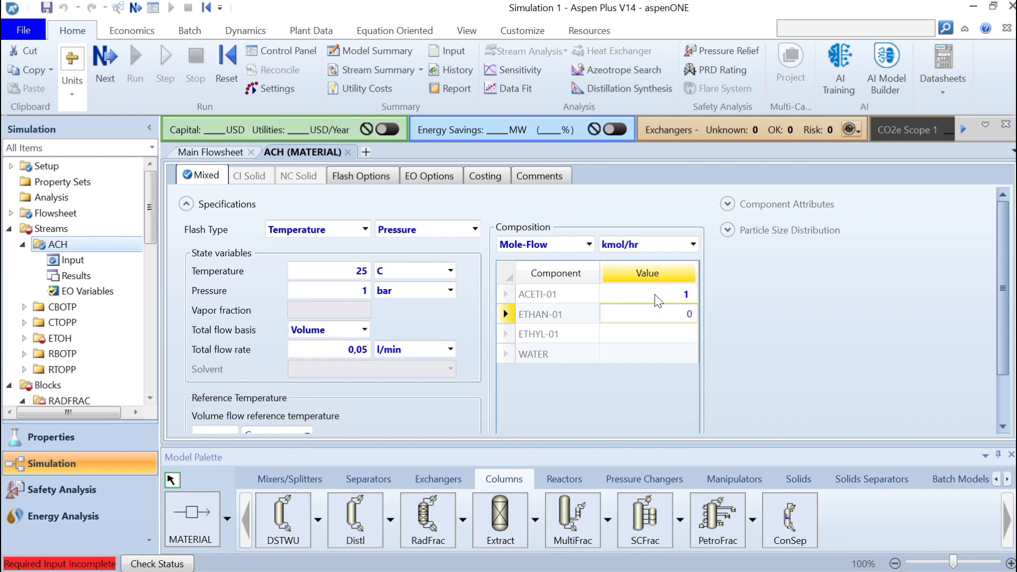
pyautogui.press('Return')
pyautogui.write('0')
pyautogui.press('Return')
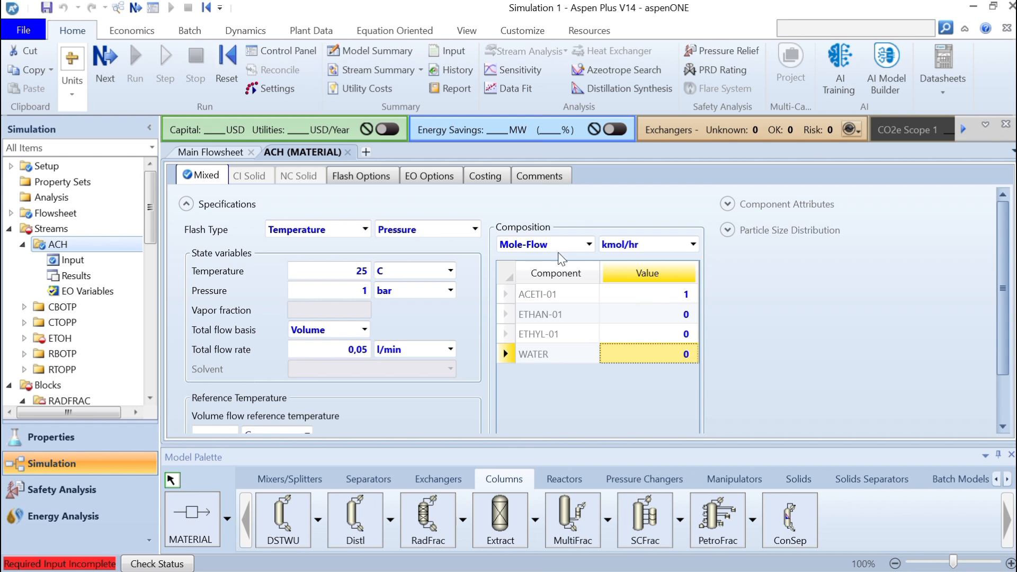
# - Advance to the ETOH stream input and set its temperature to 25 C and pressure to 1 bar
pyautogui.click(103, 58)
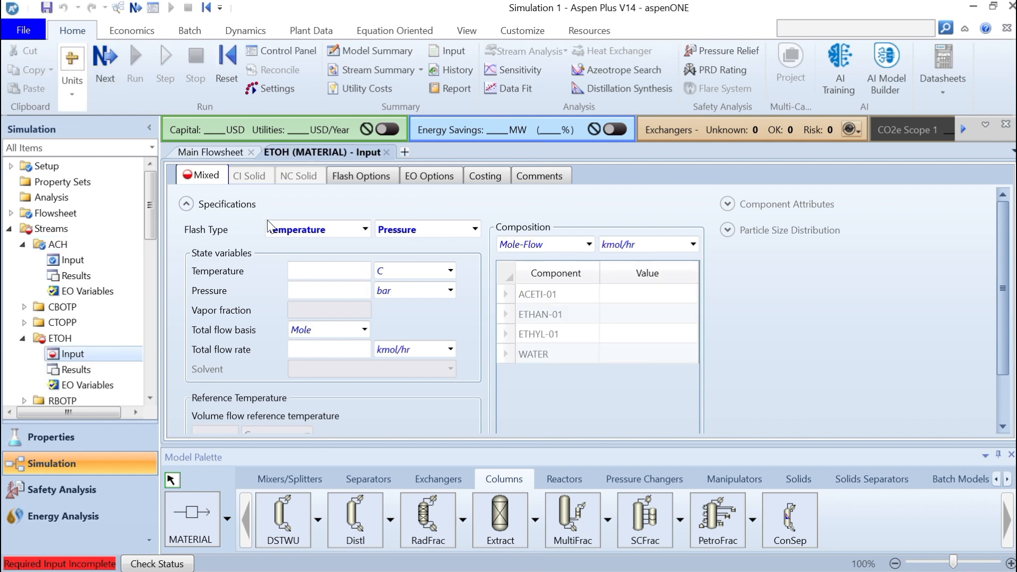
pyautogui.click(342, 271)
pyautogui.write('25')
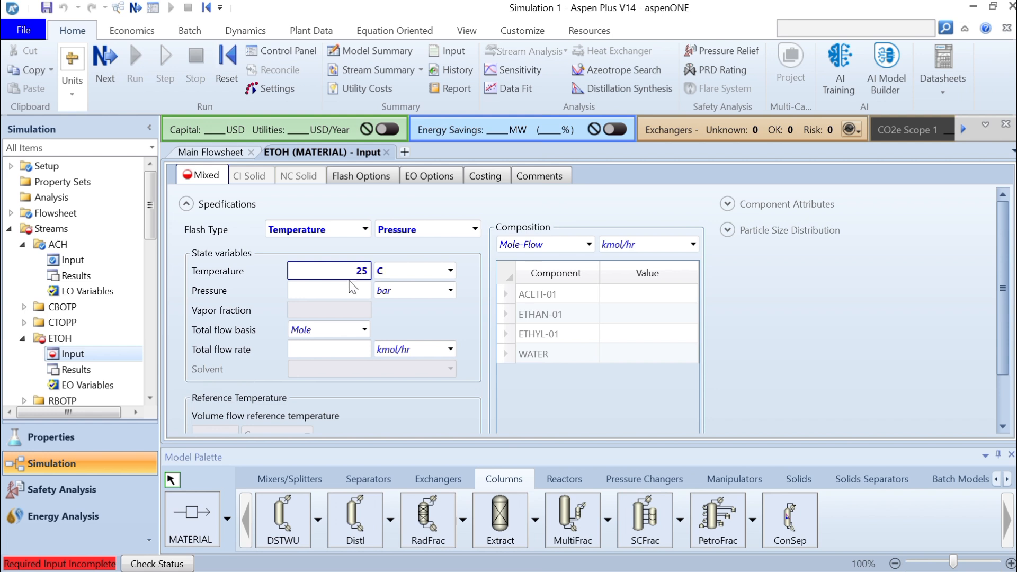
pyautogui.click(360, 291)
pyautogui.write('1')
pyautogui.press('Return')
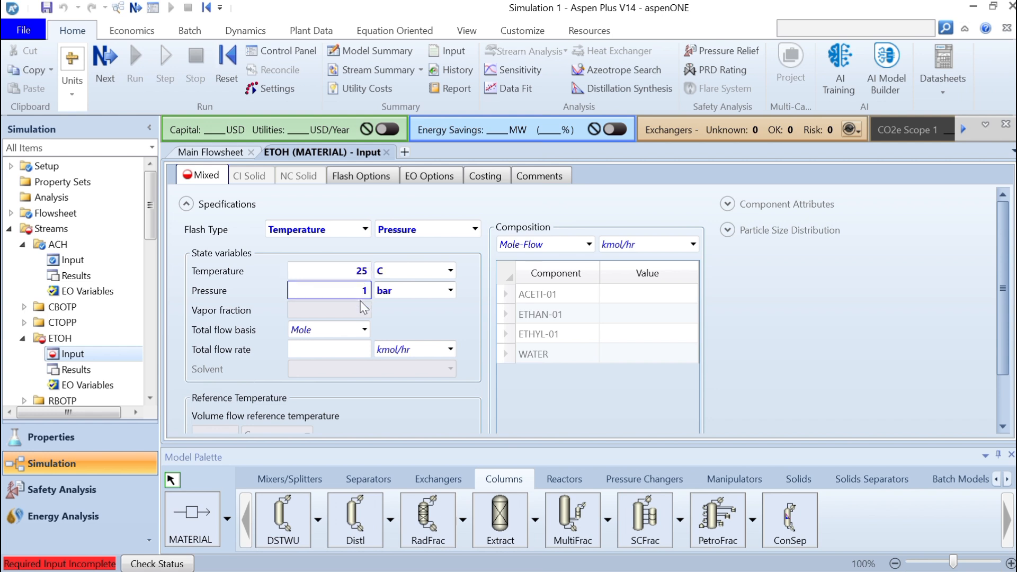
# - Set the ETOH total flow basis to Volume with a total flow rate of 0,05 l/min
pyautogui.click(365, 330)
pyautogui.click(366, 329)
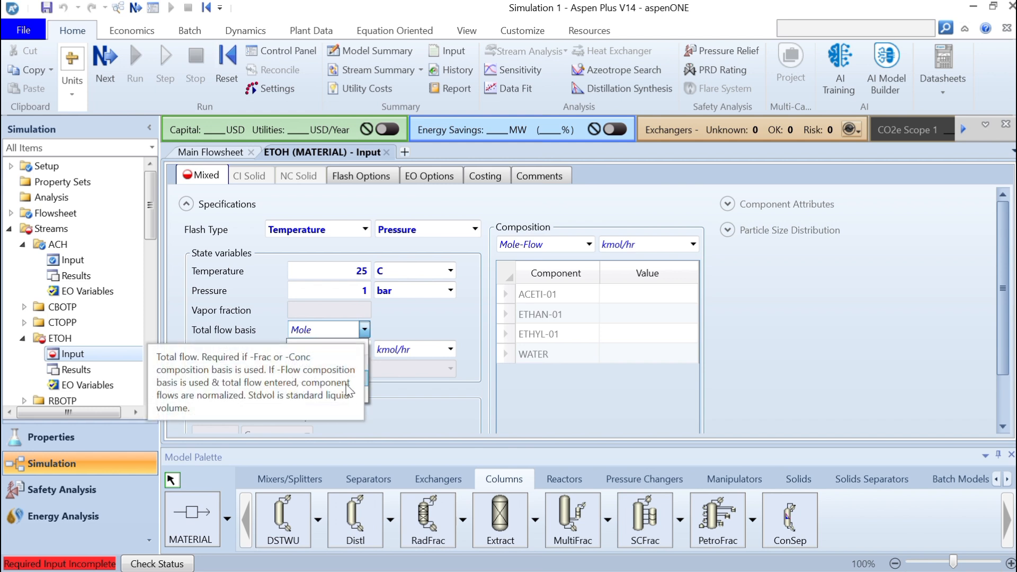
pyautogui.click(366, 330)
pyautogui.click(359, 395)
pyautogui.click(350, 352)
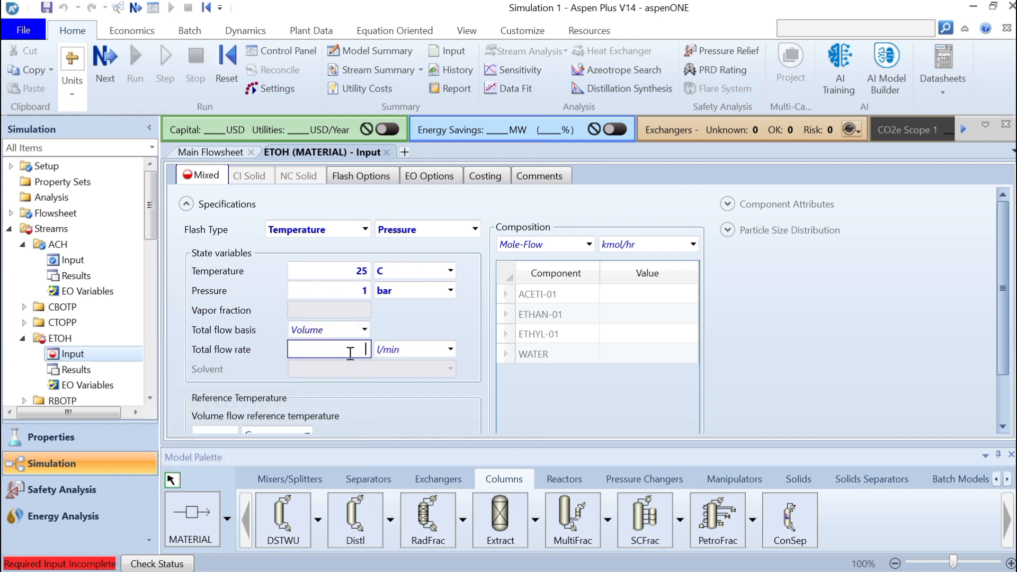
pyautogui.write('0,05')
pyautogui.press('Return')
# - Enter the ETOH composition as mole flows of 1 kmol/hr for ETHAN-01 and 0 for ACETI-01, ETHYL-01 and WATER
pyautogui.click(672, 299)
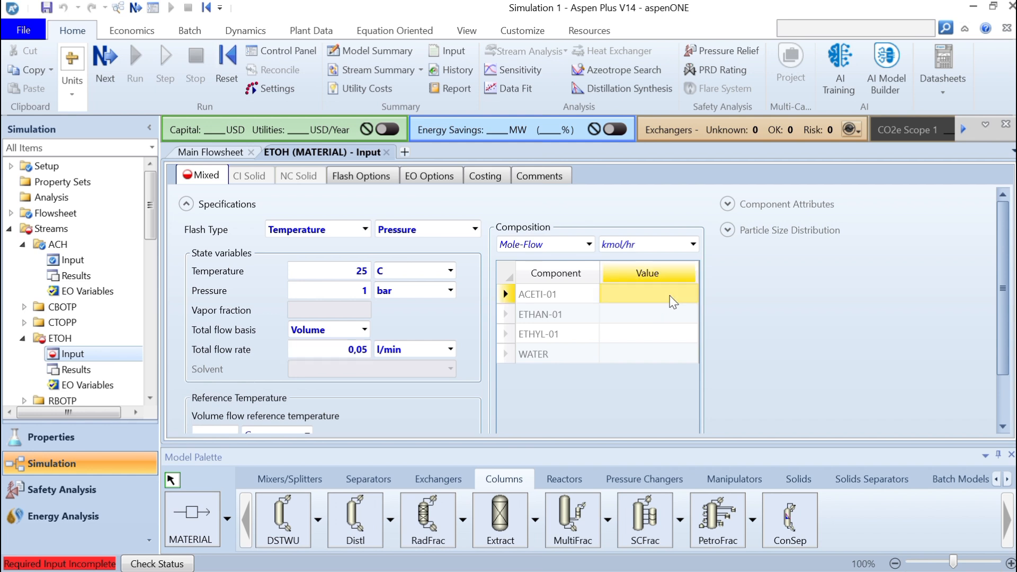
pyautogui.write('1')
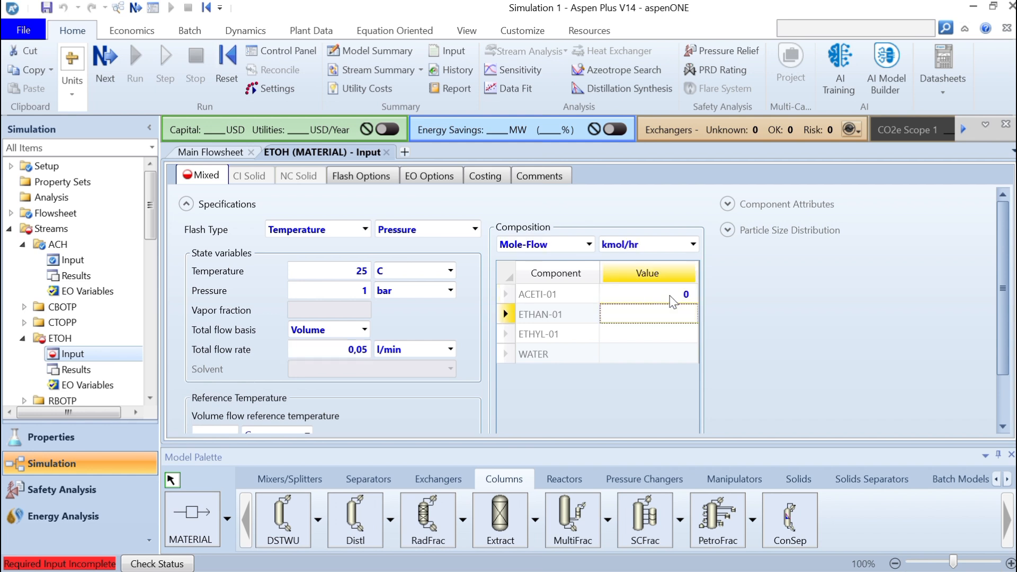
pyautogui.press('Return')
pyautogui.write('0')
pyautogui.press('Return')
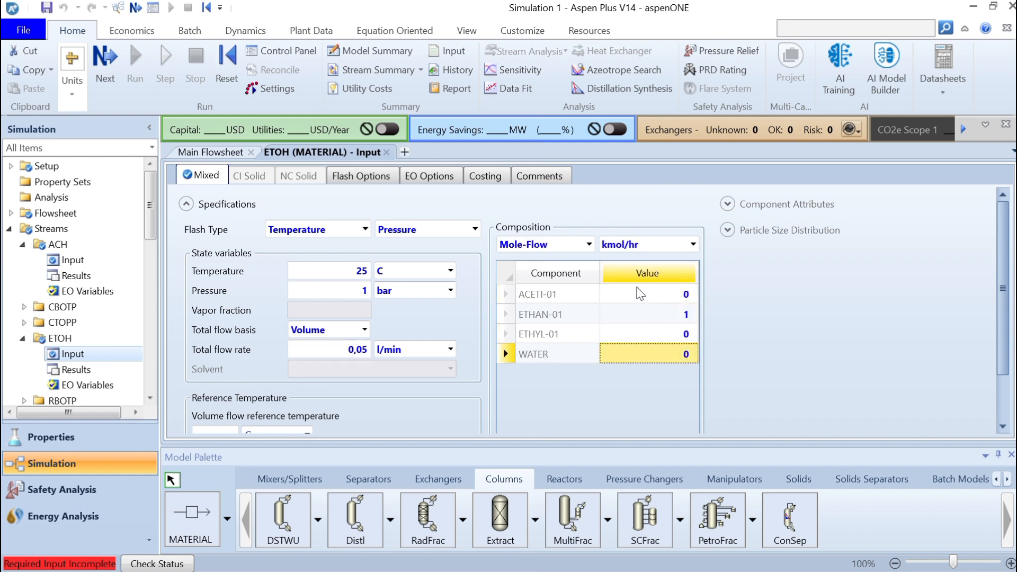
# - Advance to the RADFRAC setup and set the number of stages to 23, keeping Distillate rate as the first operating specification
pyautogui.click(101, 60)
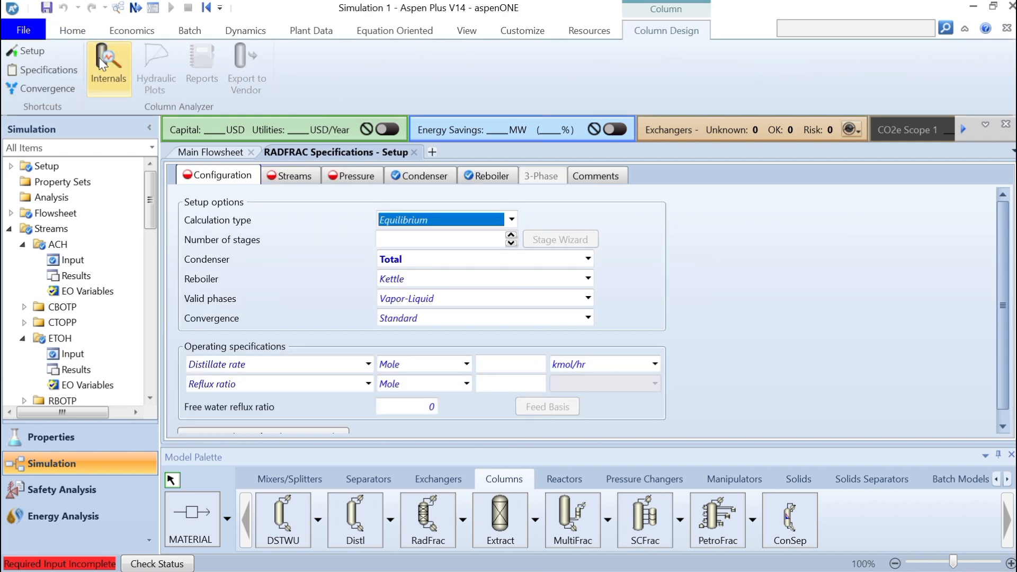
pyautogui.click(459, 241)
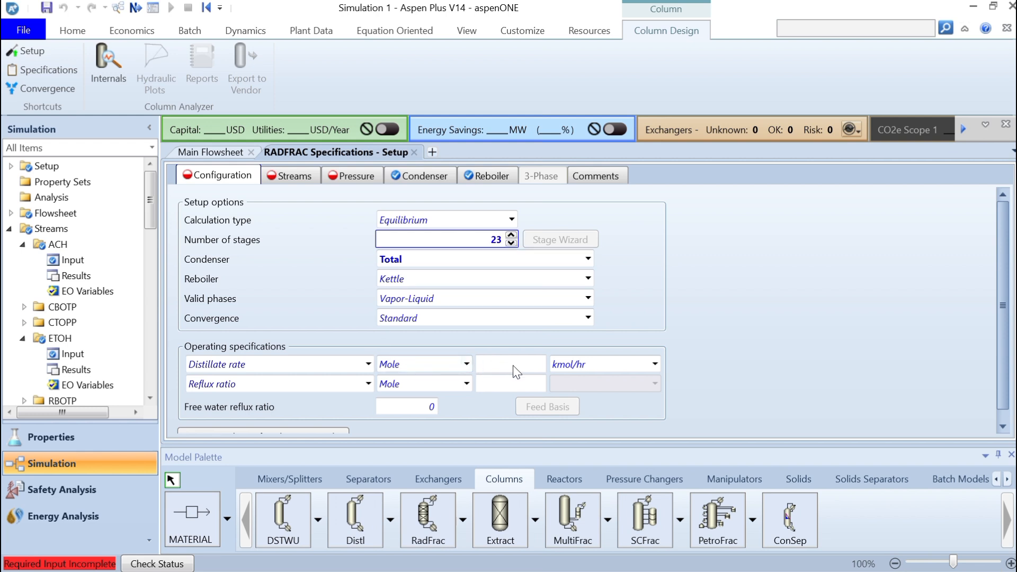
pyautogui.click(368, 365)
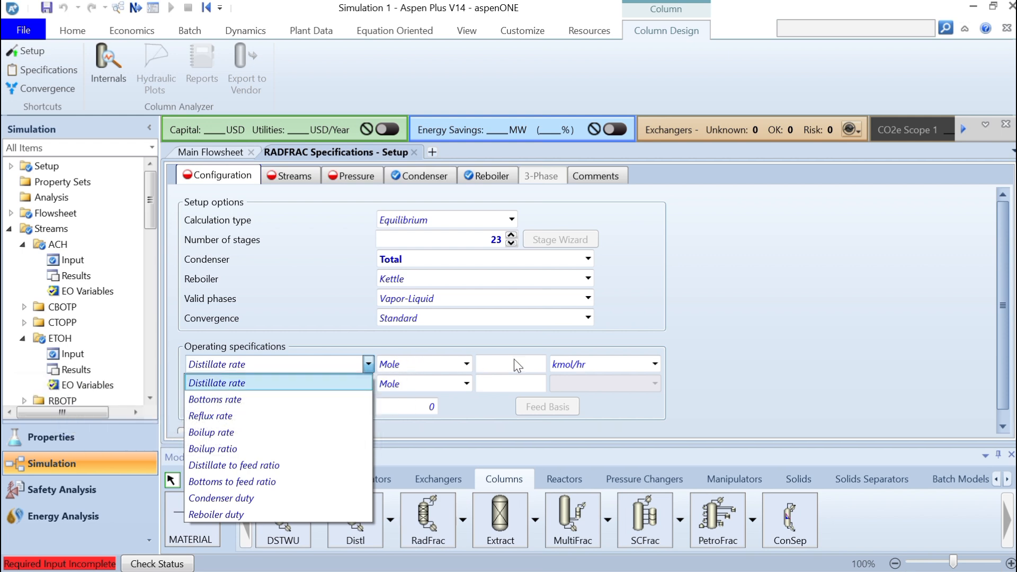
pyautogui.click(505, 385)
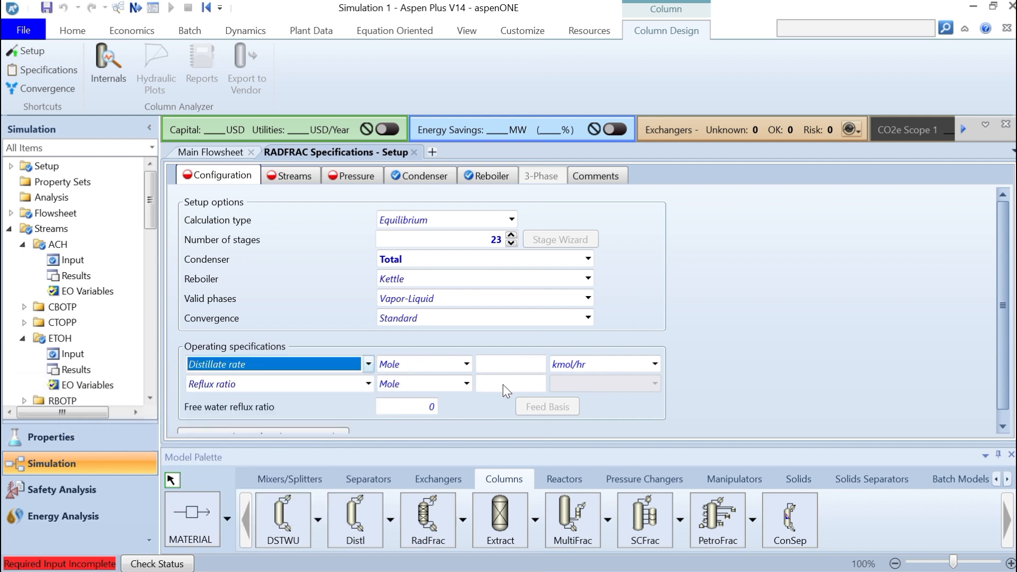
# - Set the RADFRAC operating specifications to a mole reflux ratio of 3 and a reboiler duty of 0,7 kJ/sec
pyautogui.click(368, 384)
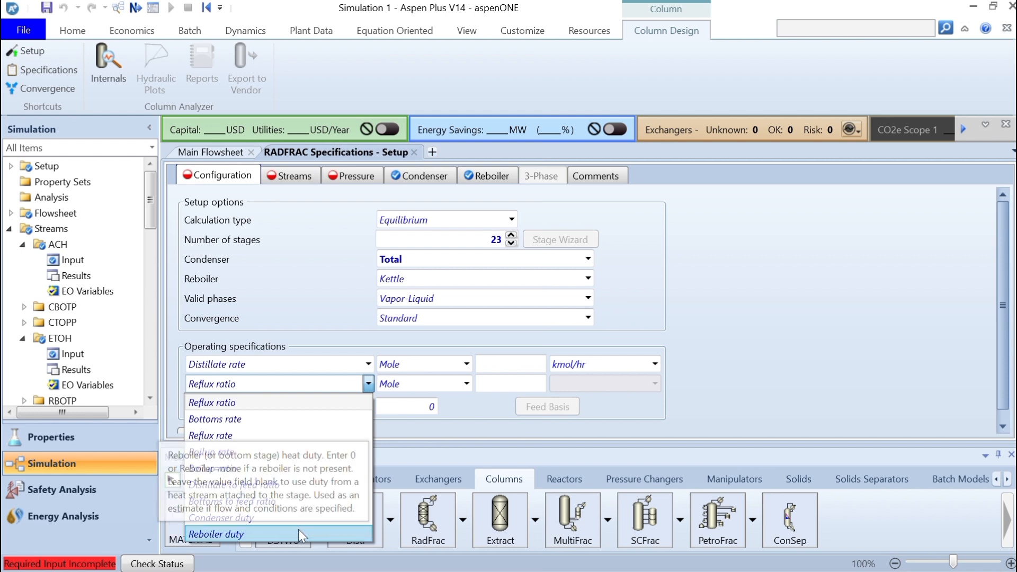
pyautogui.click(298, 531)
pyautogui.click(368, 364)
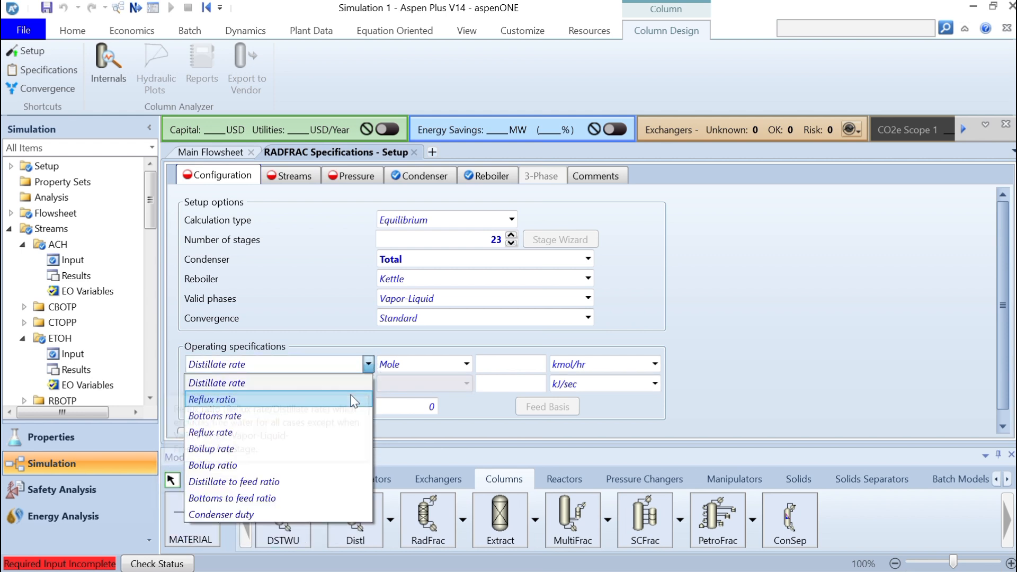
pyautogui.click(354, 399)
pyautogui.click(527, 365)
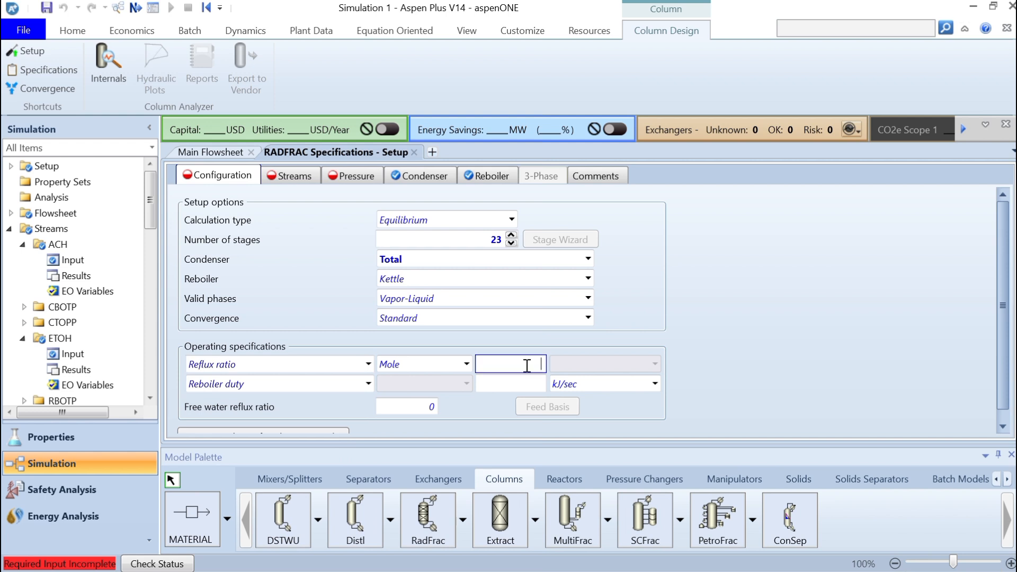
pyautogui.write('3')
pyautogui.press('Return')
pyautogui.click(532, 388)
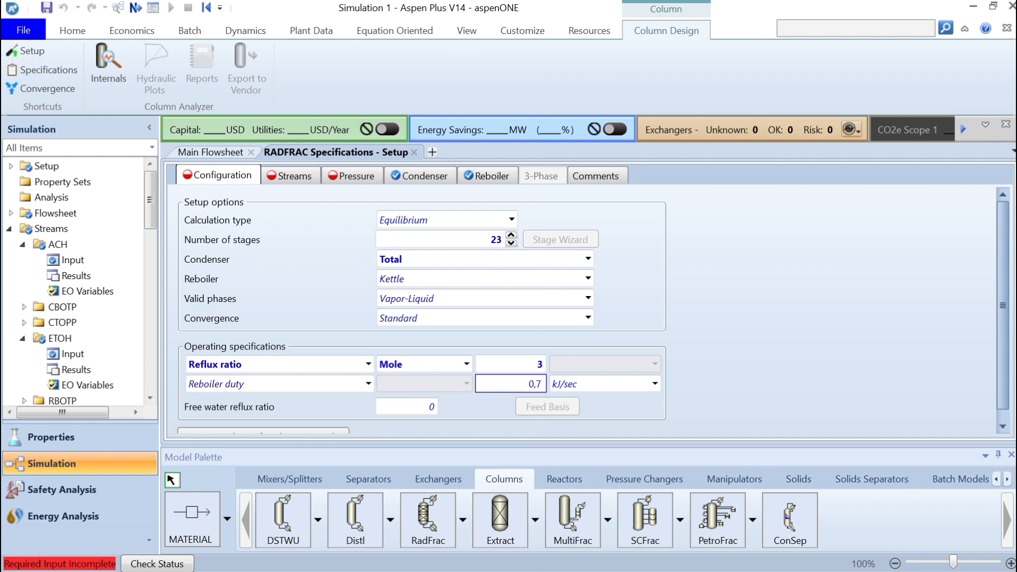
pyautogui.write('0,7')
pyautogui.press('Return')
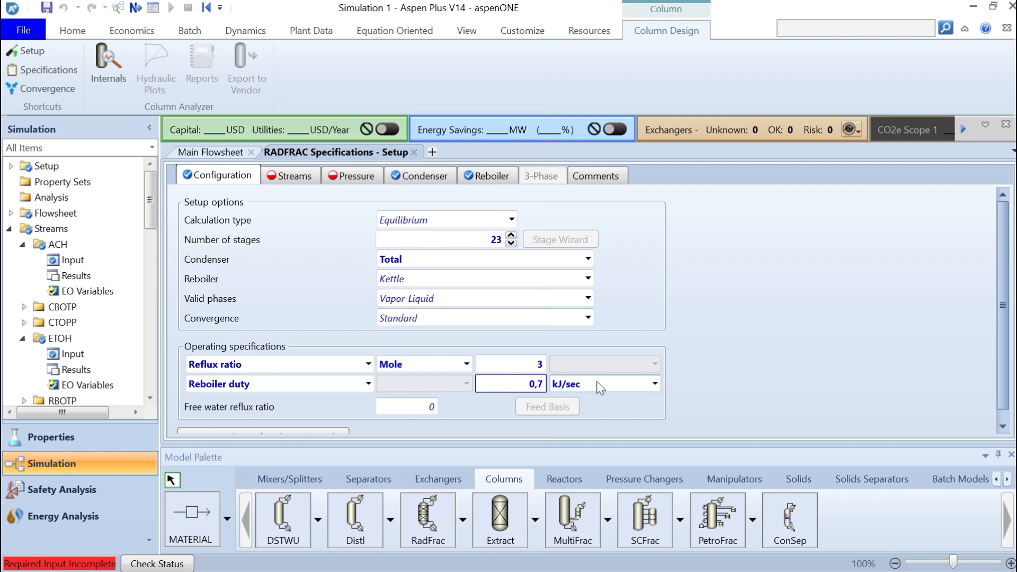
# - Set the RADFRAC feed stream RBOTP to enter at stage 12, keeping the Above-Stage convention
pyautogui.click(307, 180)
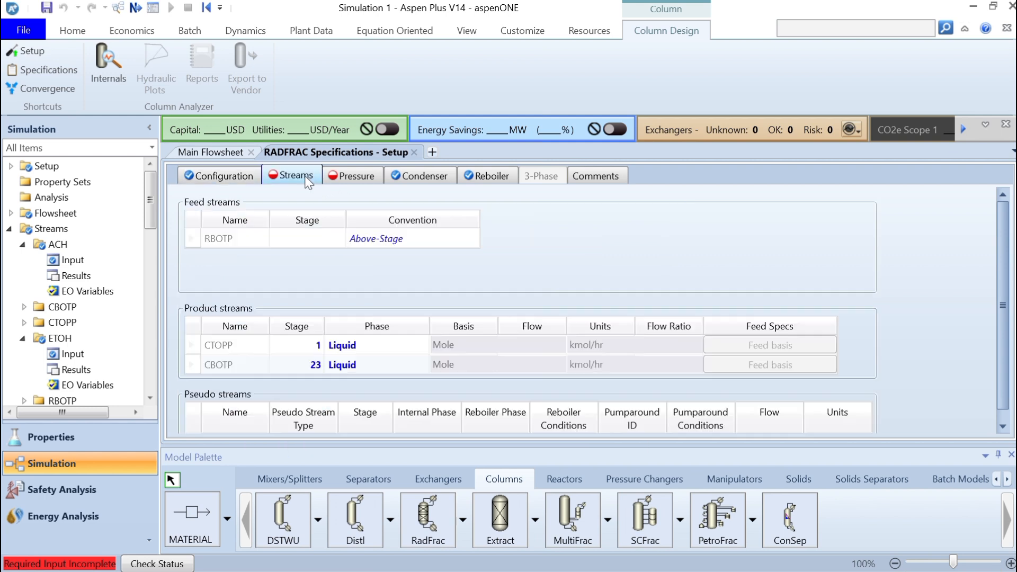
pyautogui.click(312, 244)
pyautogui.write('12')
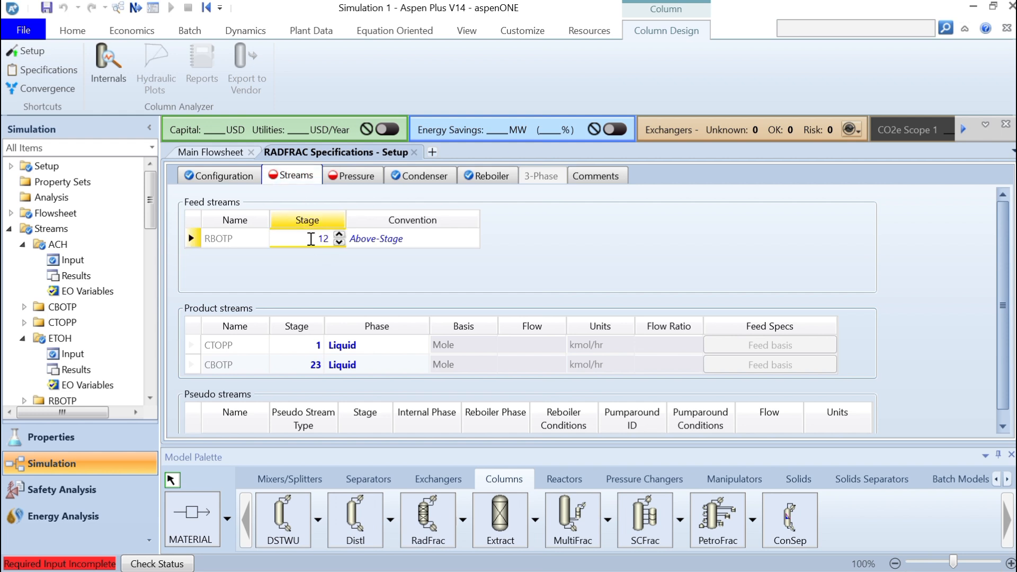
pyautogui.press('Tab')
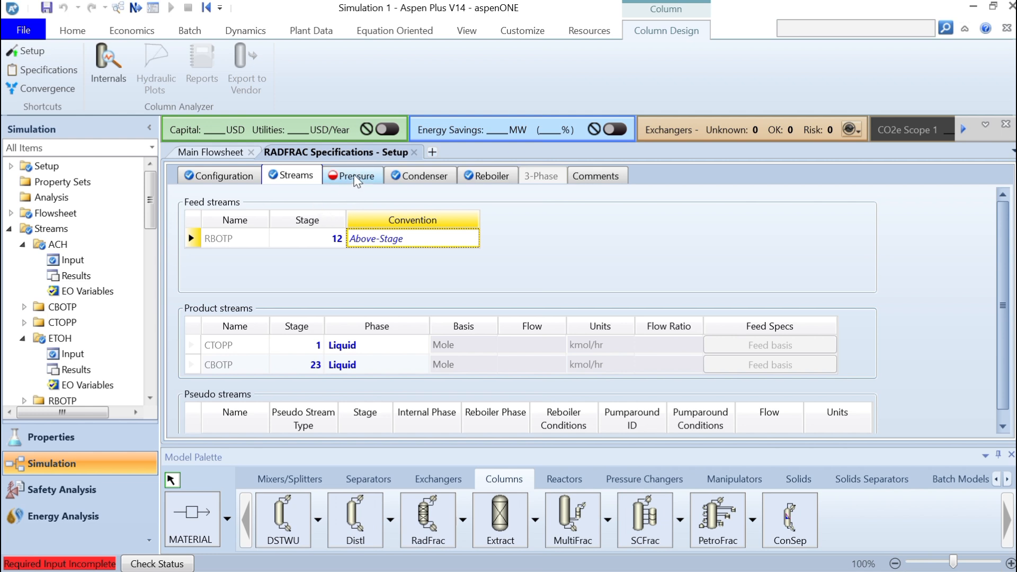
# - Set the column's stage 1 / condenser pressure to 1 bar
pyautogui.click(356, 178)
pyautogui.click(372, 247)
pyautogui.write('1')
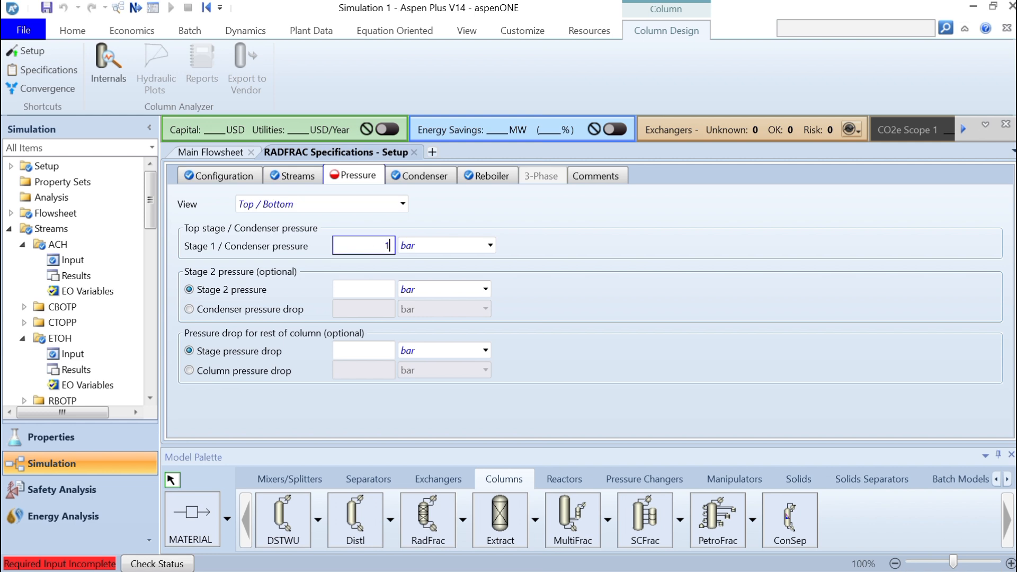
pyautogui.press('Return')
# - Advance to the REQUIL reactor input and set its temperature to 55 C and pressure to 1 bar
pyautogui.click(136, 8)
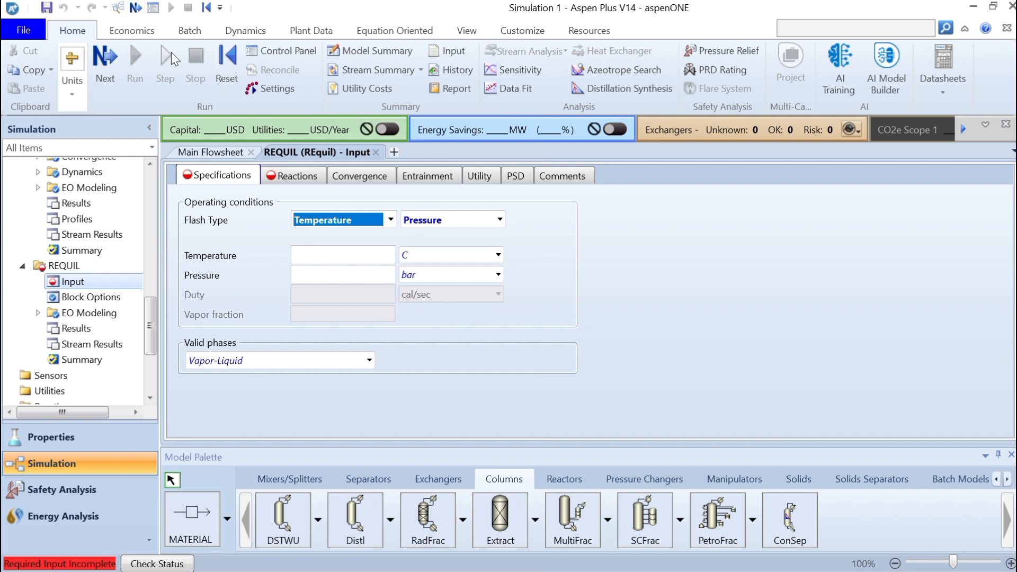
pyautogui.click(369, 255)
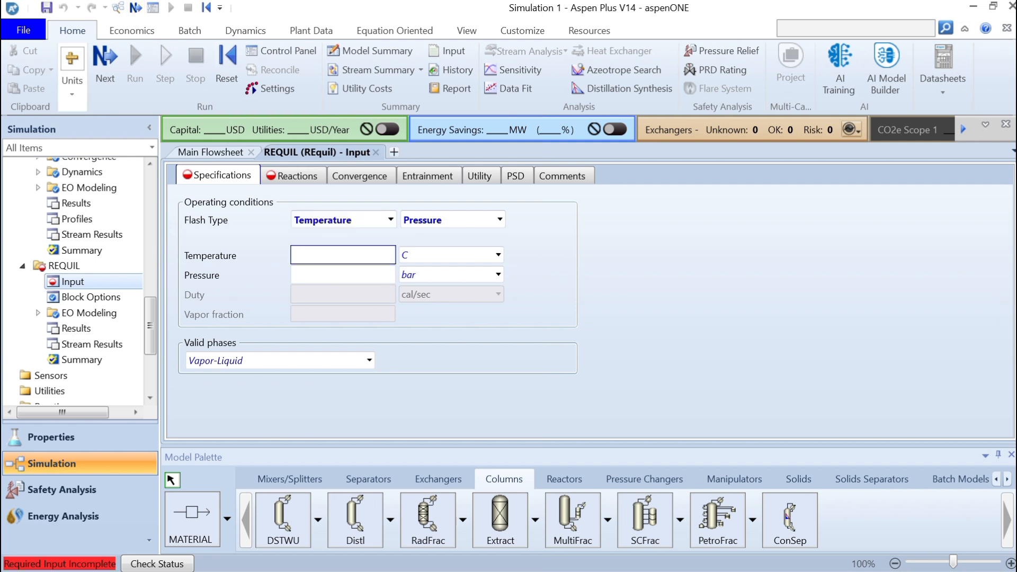
pyautogui.write('55')
pyautogui.click(387, 281)
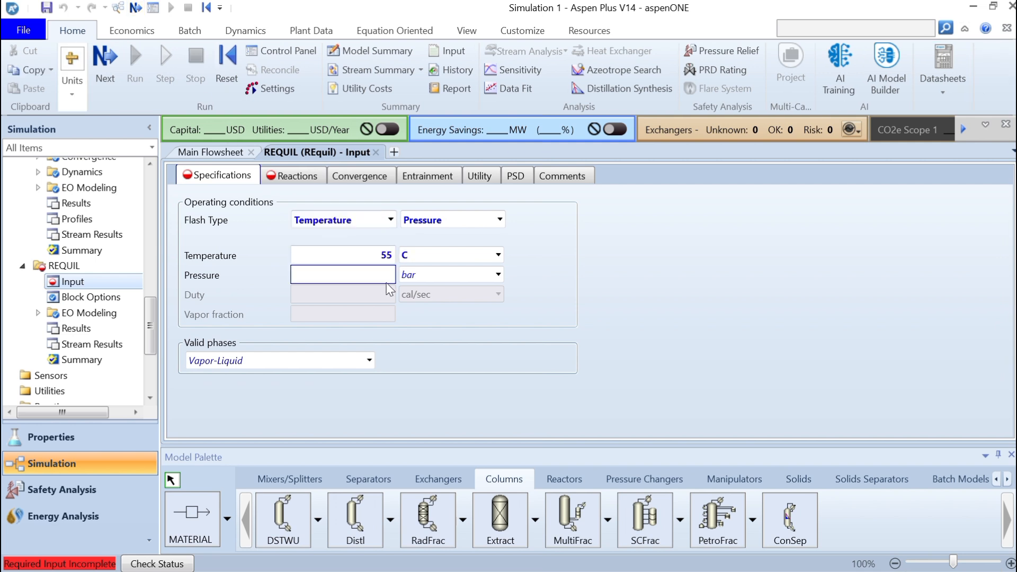
pyautogui.write('1')
pyautogui.press('Return')
# - Create a new REQUIL reaction with ACETI-01 and ETHAN-01 as its reactants
pyautogui.click(302, 173)
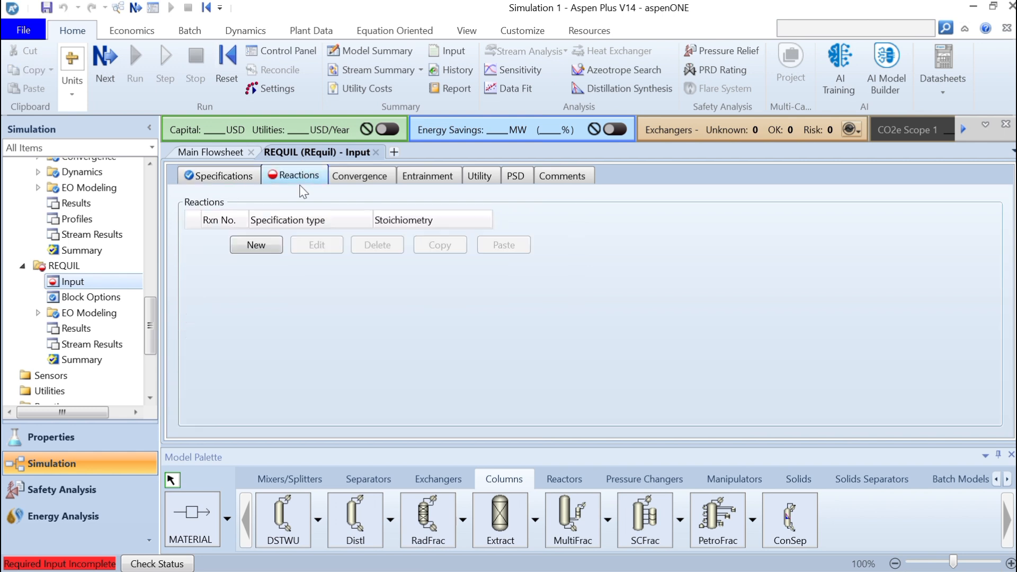
pyautogui.click(266, 246)
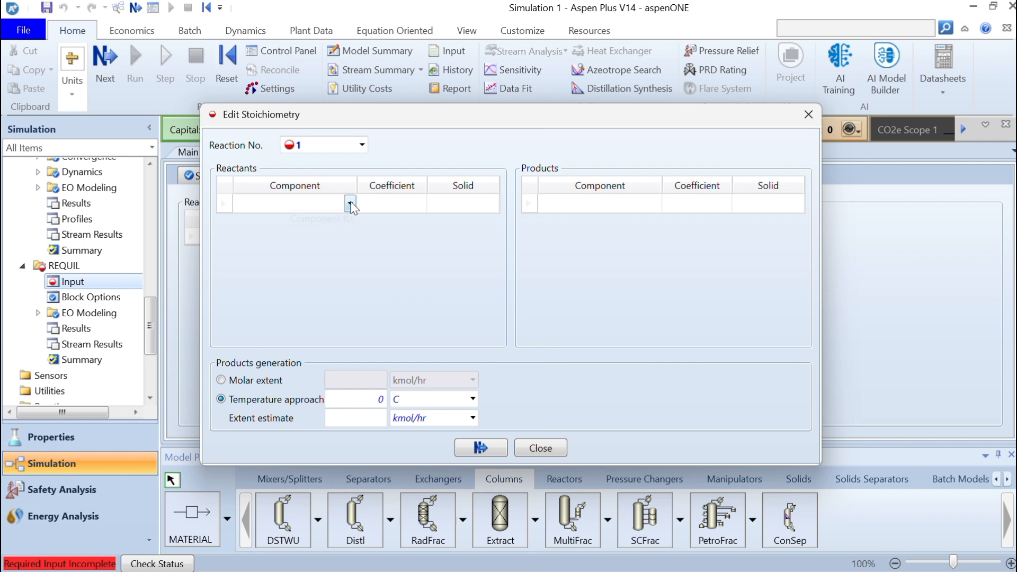
pyautogui.click(351, 204)
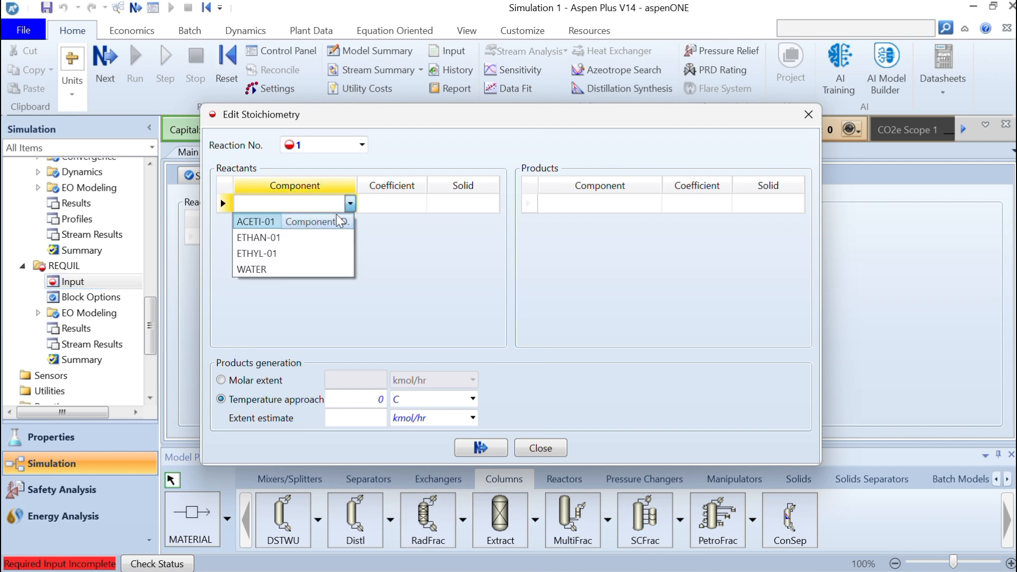
pyautogui.click(349, 218)
pyautogui.click(349, 223)
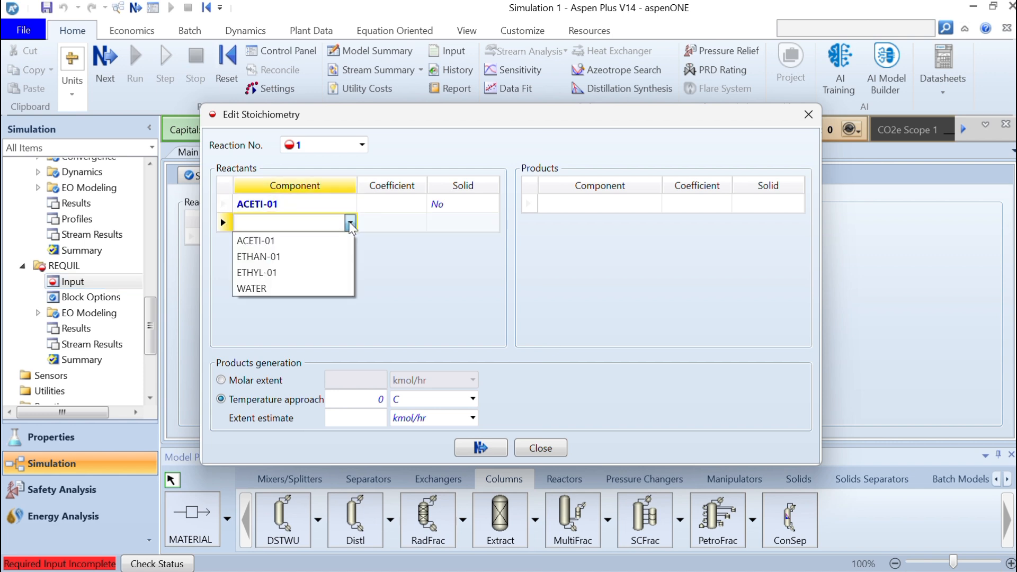
pyautogui.click(331, 257)
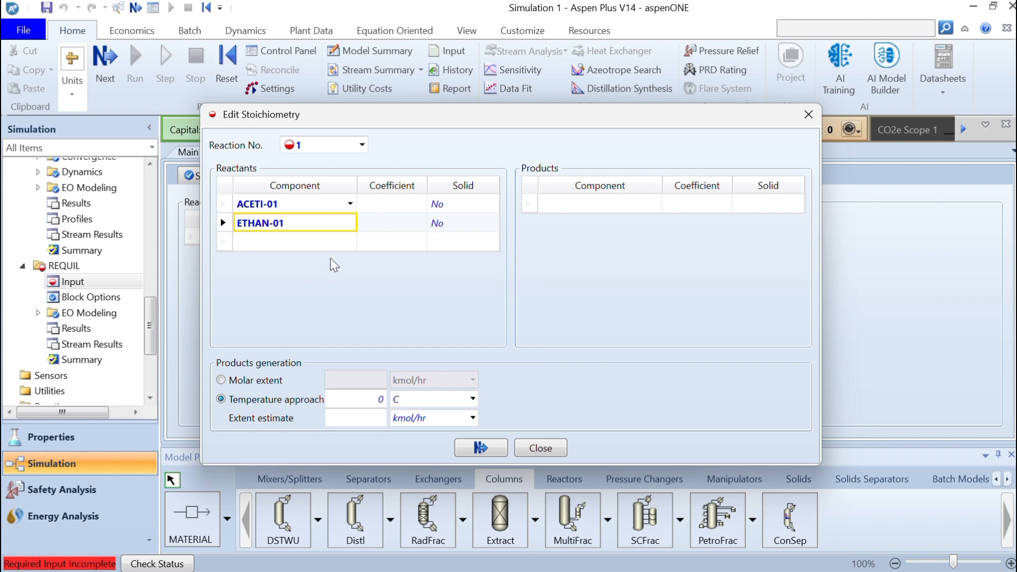
# - Set the stoichiometric coefficients of reactants ACETI-01 and ETHAN-01 to -1 each
pyautogui.click(411, 205)
pyautogui.write('1')
pyautogui.press('Return')
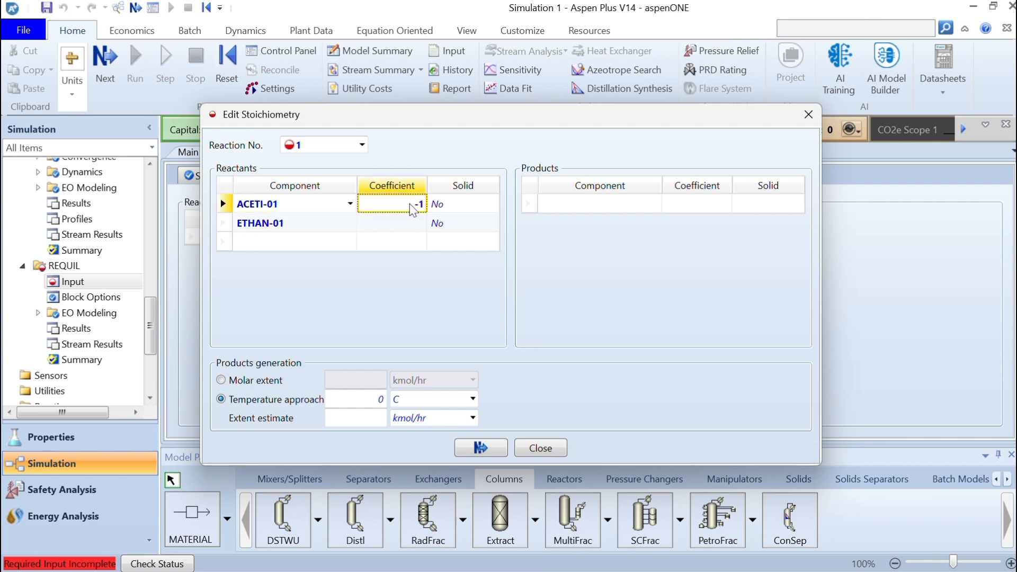
pyautogui.press('Down')
pyautogui.write('1')
pyautogui.press('Return')
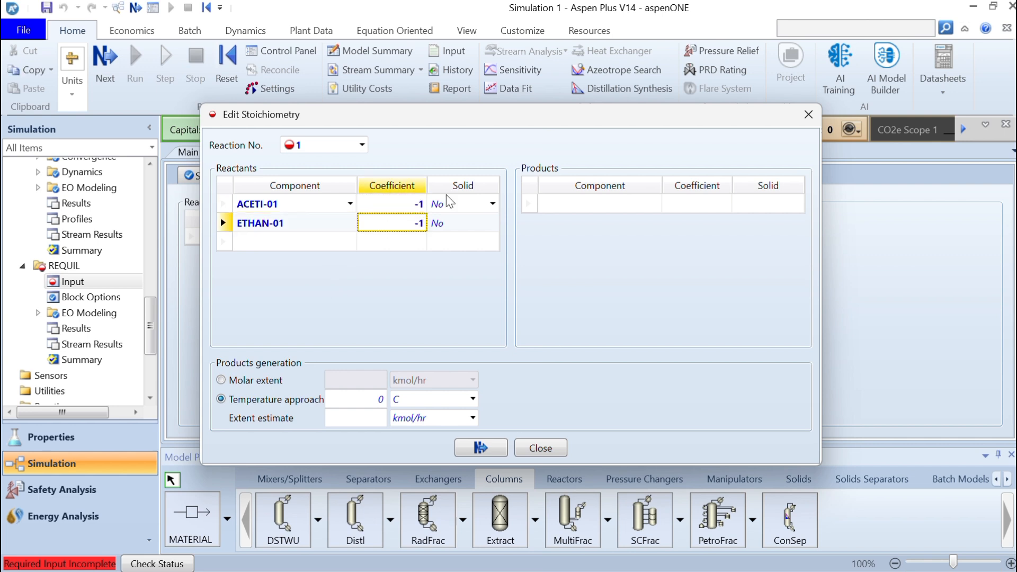
# - Add ETHYL-01 and WATER as the reaction products with coefficients of 1 each and finish the stoichiometry
pyautogui.click(655, 204)
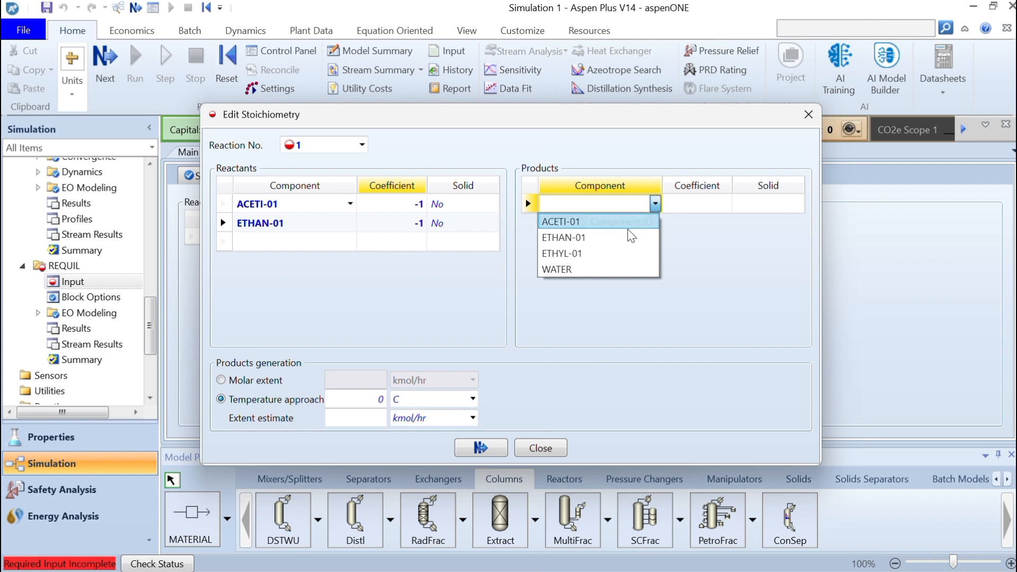
pyautogui.click(621, 254)
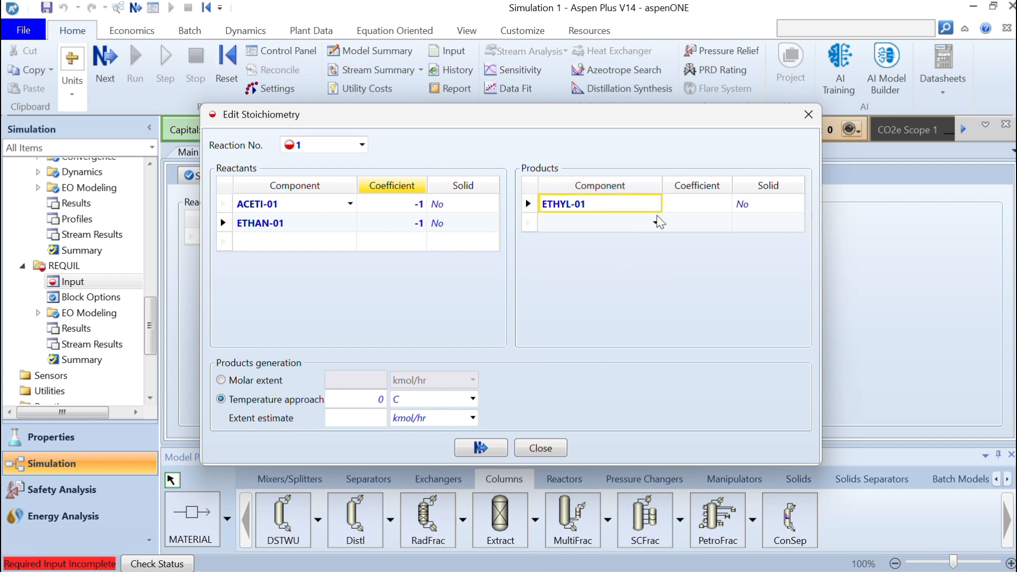
pyautogui.click(655, 223)
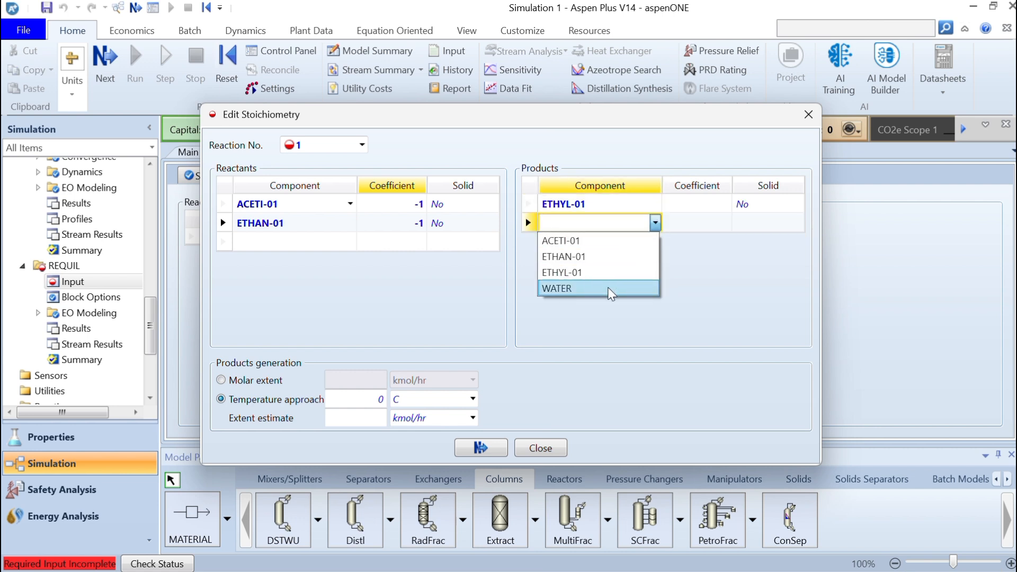
pyautogui.click(615, 288)
pyautogui.click(718, 204)
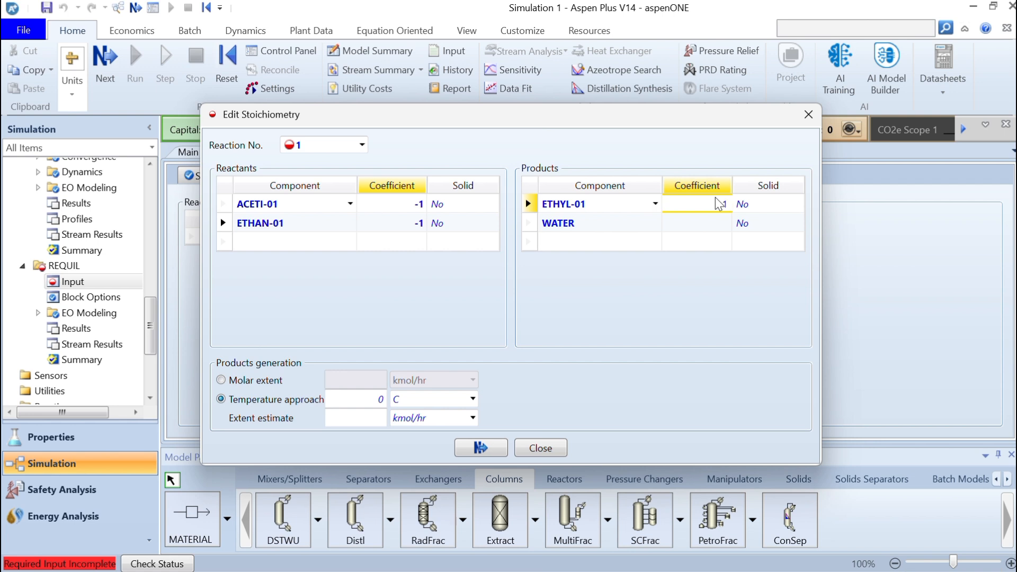
pyautogui.write('1')
pyautogui.press('Return')
pyautogui.write('1')
pyautogui.press('Return')
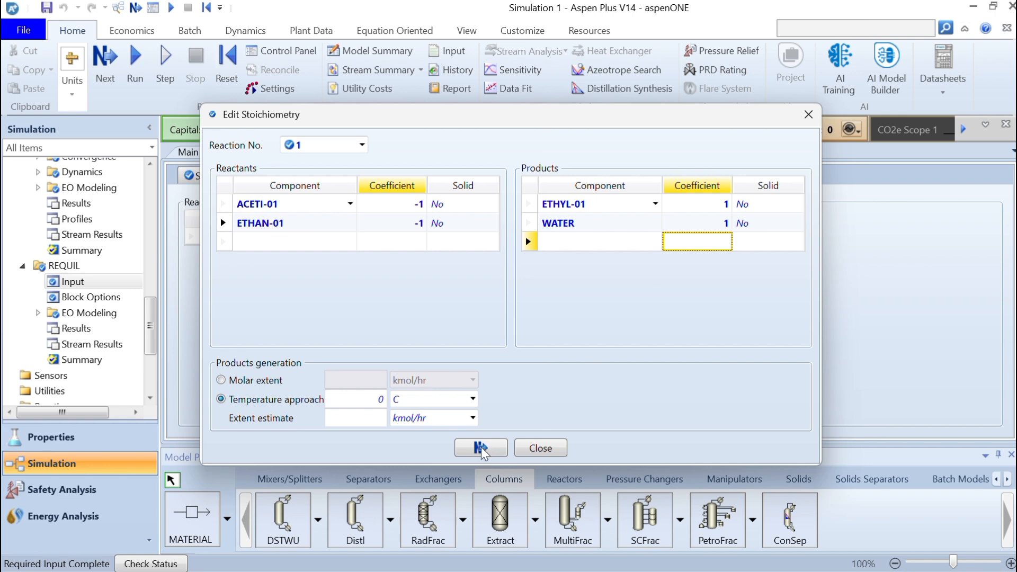
pyautogui.click(482, 449)
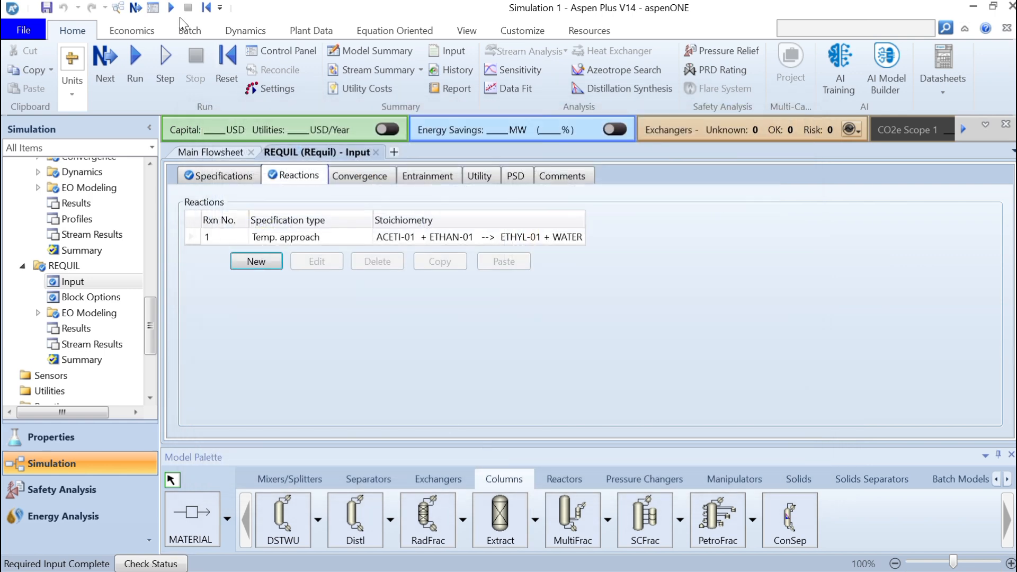
# - Run the simulation and check the run messages for errors and warnings
pyautogui.click(106, 63)
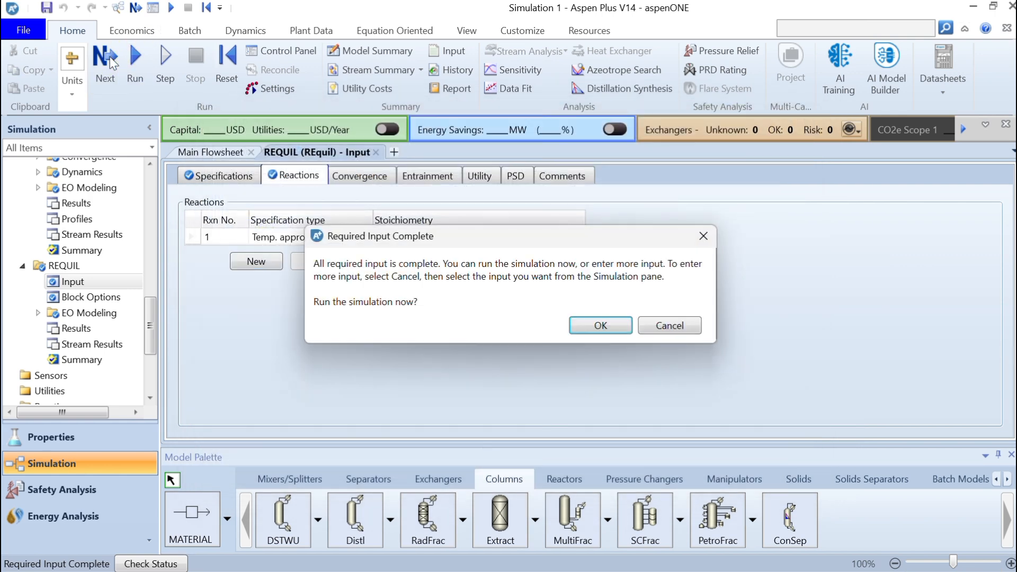
pyautogui.click(605, 327)
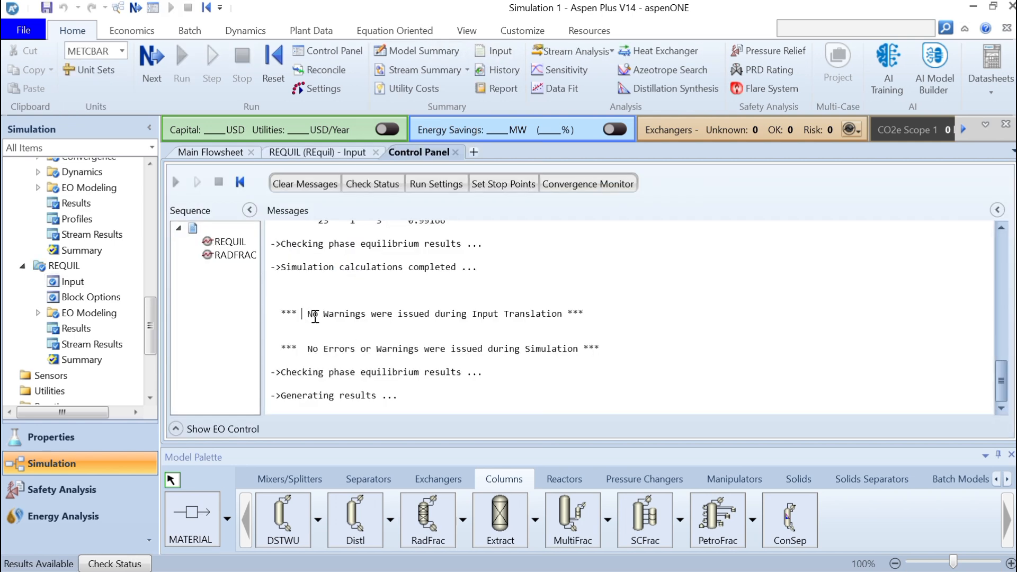
pyautogui.moveTo(315, 317); pyautogui.dragTo(613, 356)
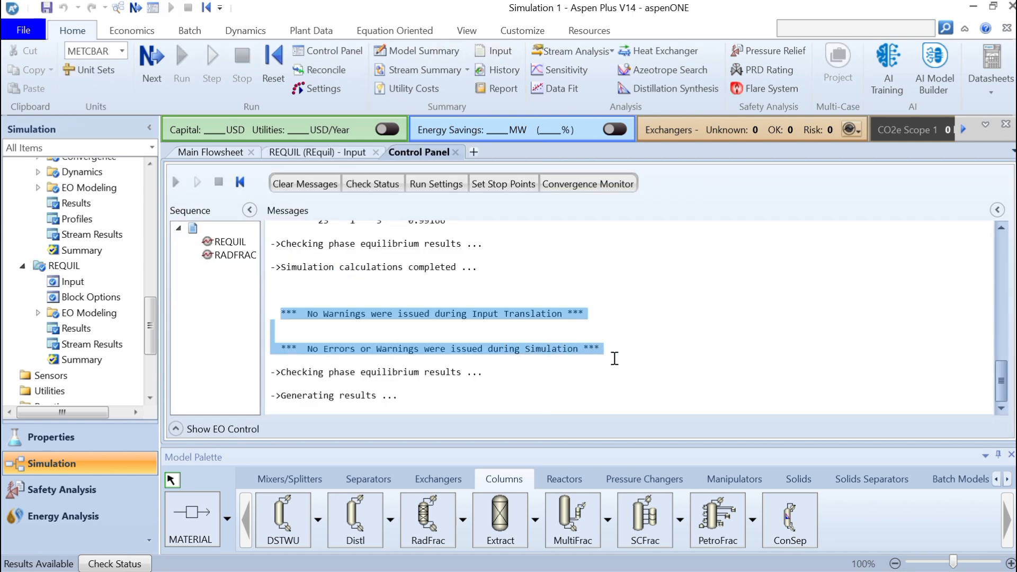
# - Review the mole fractions, mass flows and mass fractions in the stream summary and return to the main flowsheet
pyautogui.click(444, 72)
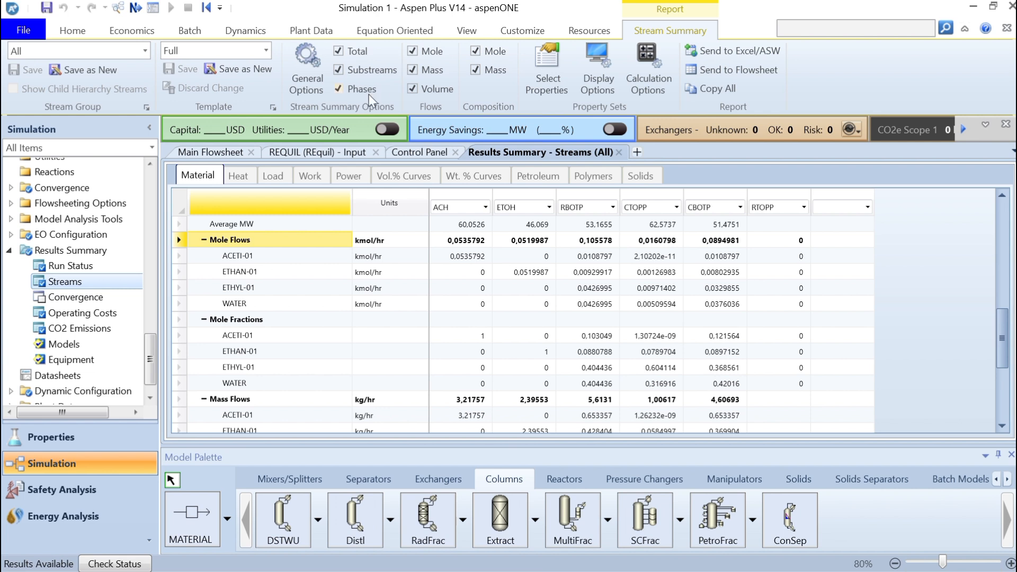
pyautogui.click(270, 321)
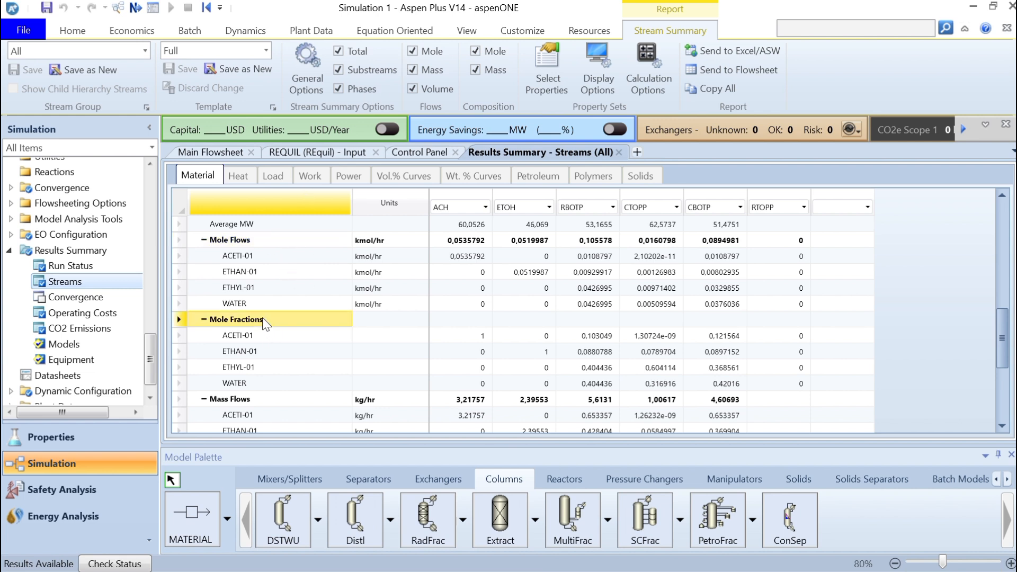
pyautogui.click(469, 337)
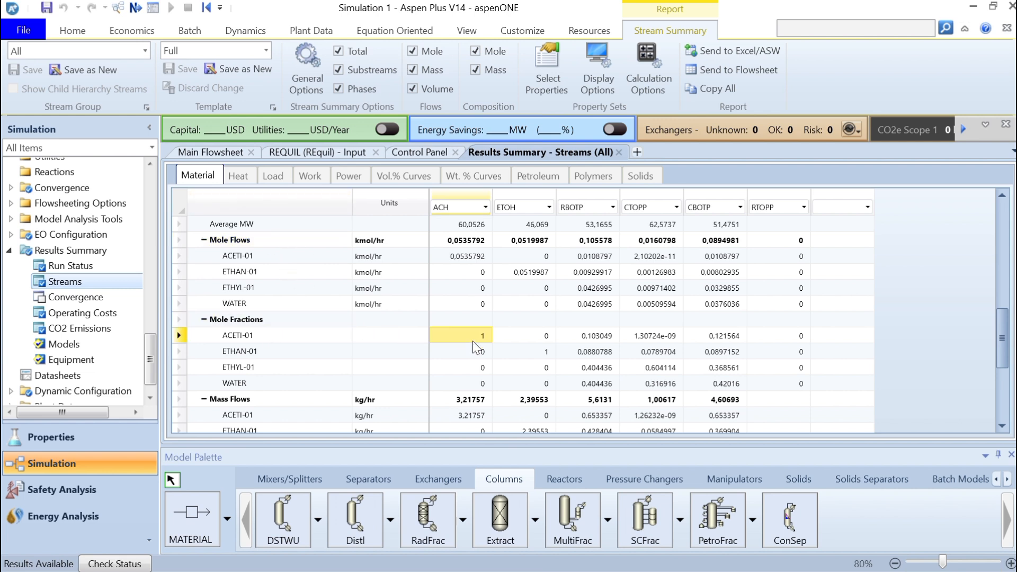
pyautogui.click(541, 351)
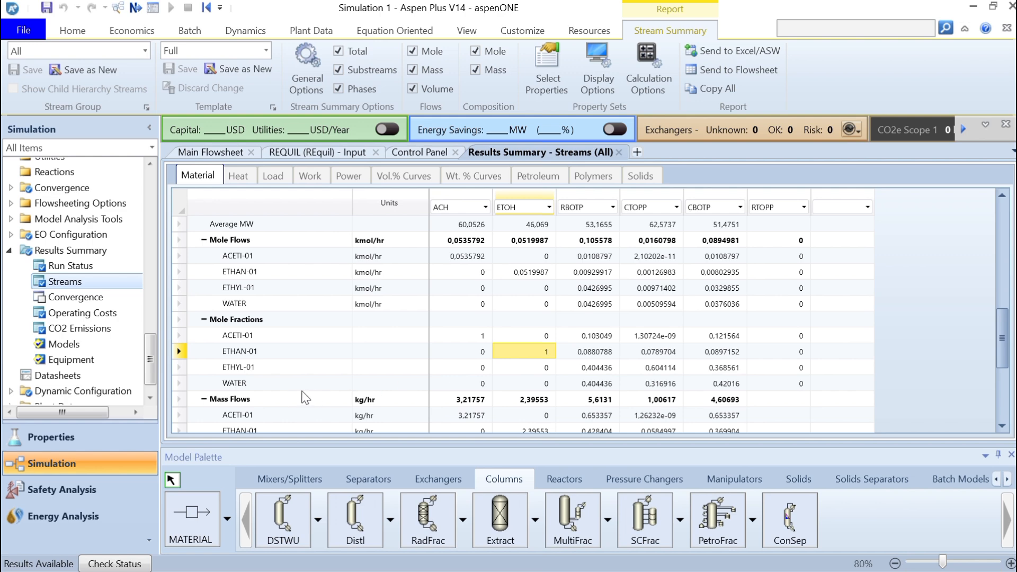
pyautogui.click(296, 404)
pyautogui.scroll(-3, 447, 357)
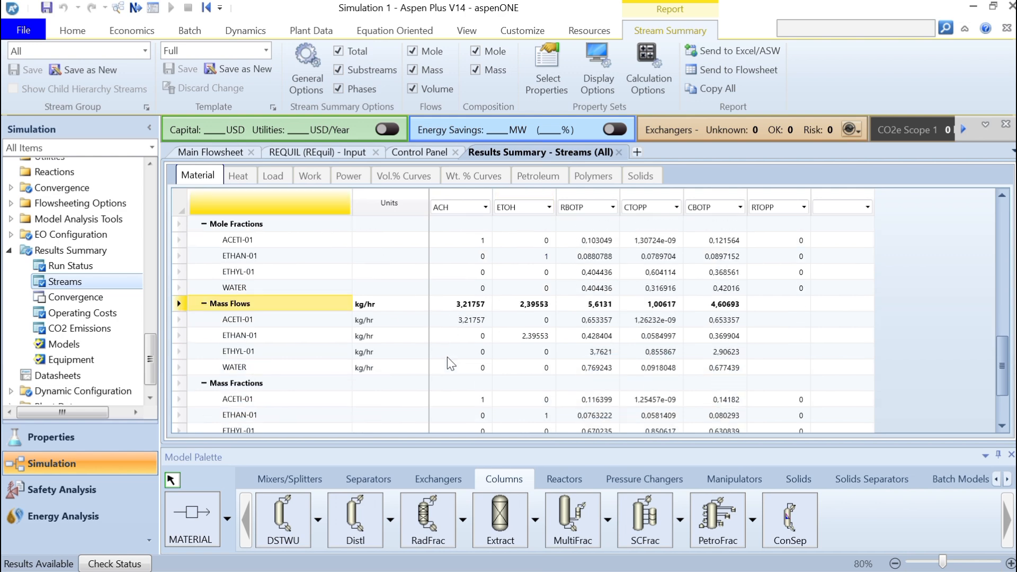
pyautogui.scroll(-2, 447, 357)
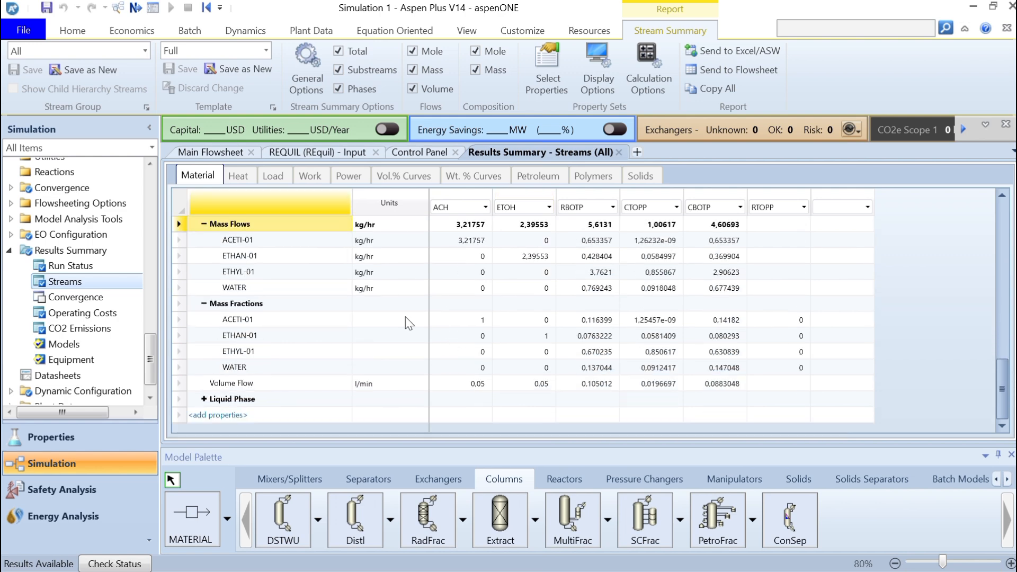
pyautogui.click(225, 152)
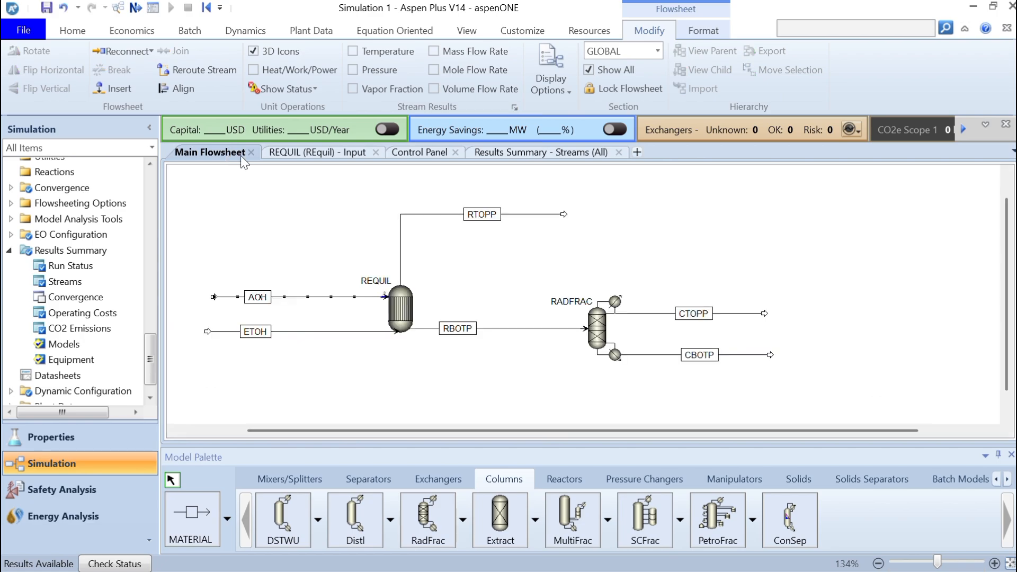